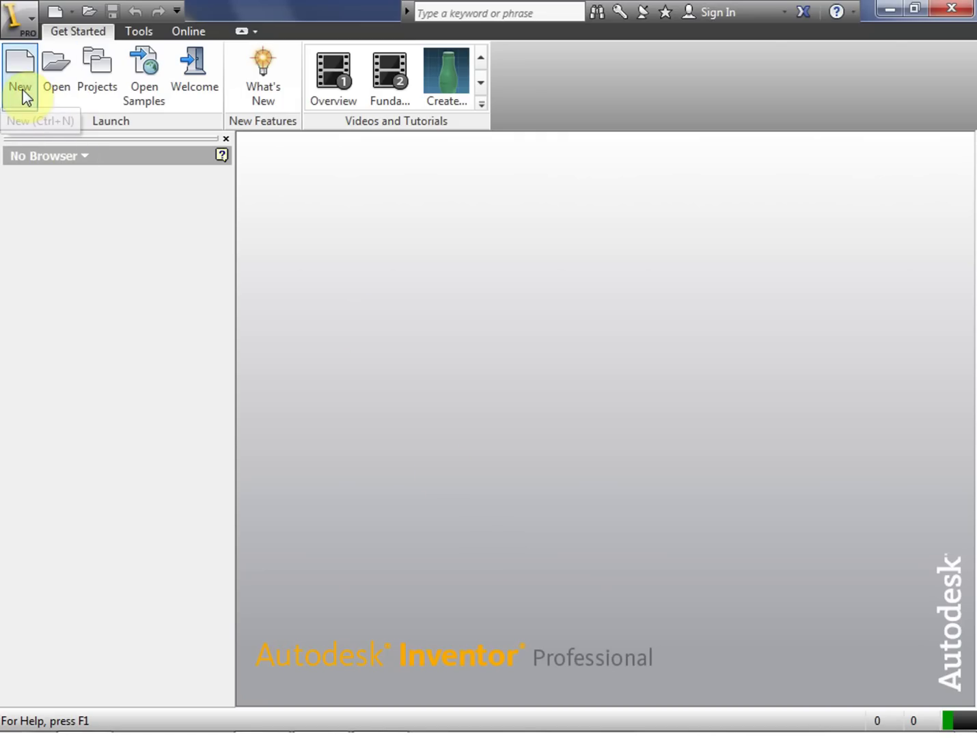
Step: Create a new blank part file, Part2, from the New dropdown
{"action": "left_click", "coordinate": [72, 11]}
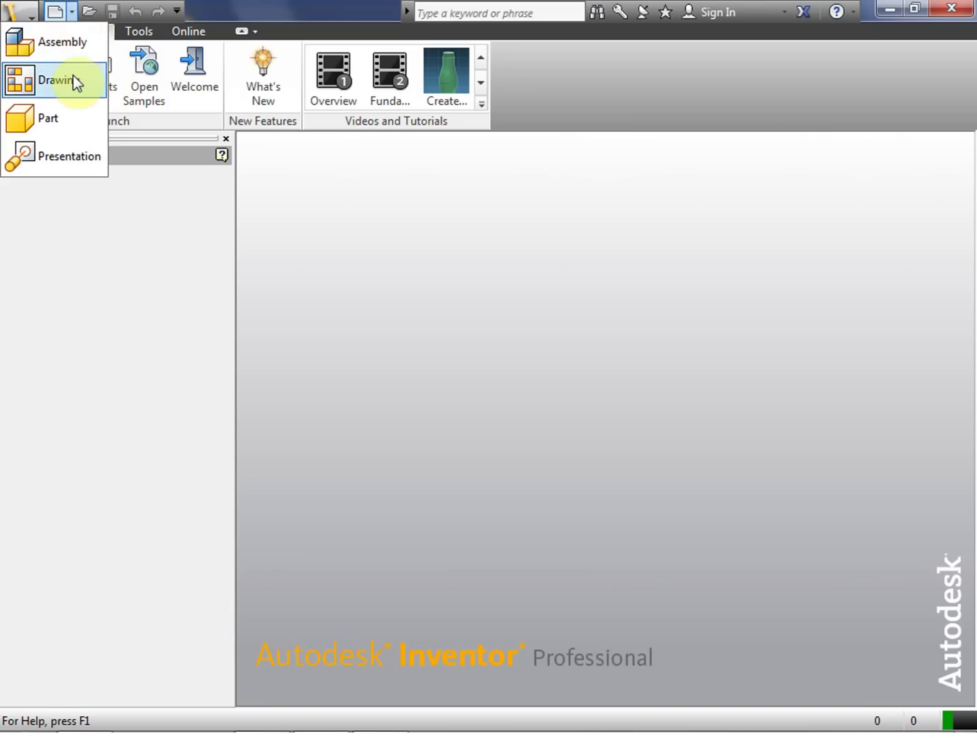
{"action": "left_click", "coordinate": [69, 123]}
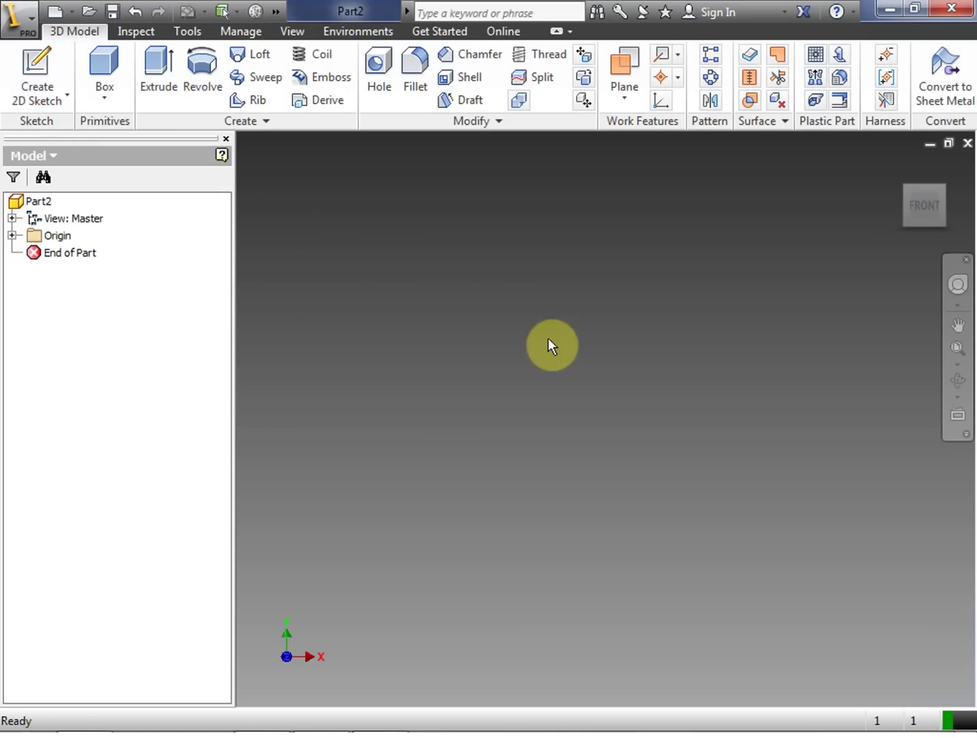
Step: Start Sketch1 on the XY front plane and draw a small circle in its upper left
{"action": "left_click", "coordinate": [41, 64]}
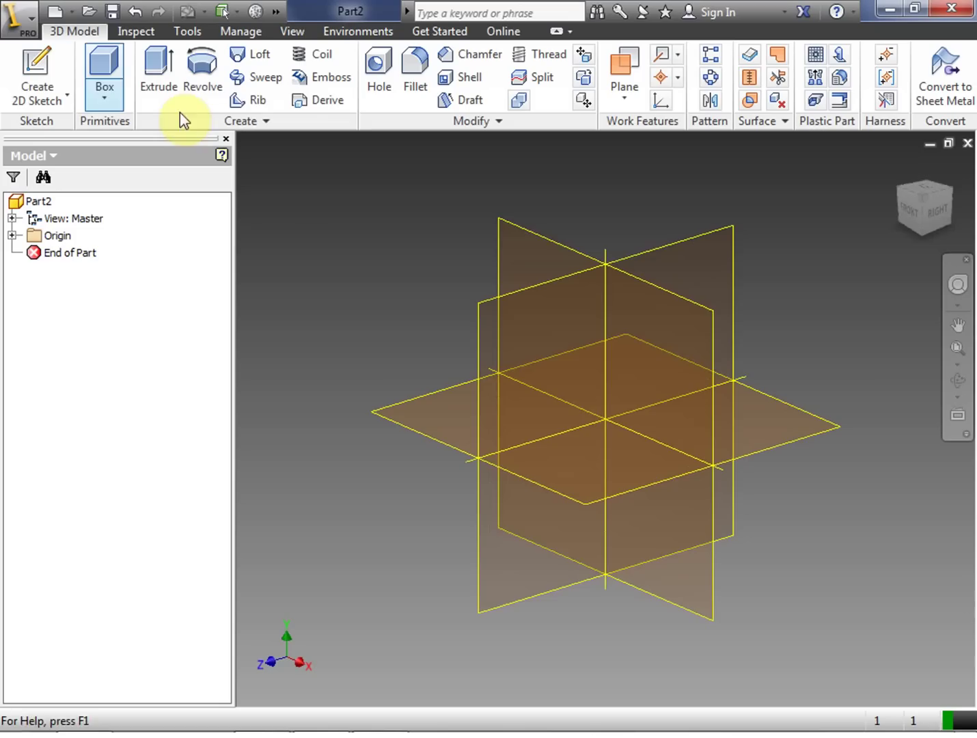
{"action": "left_click", "coordinate": [647, 337]}
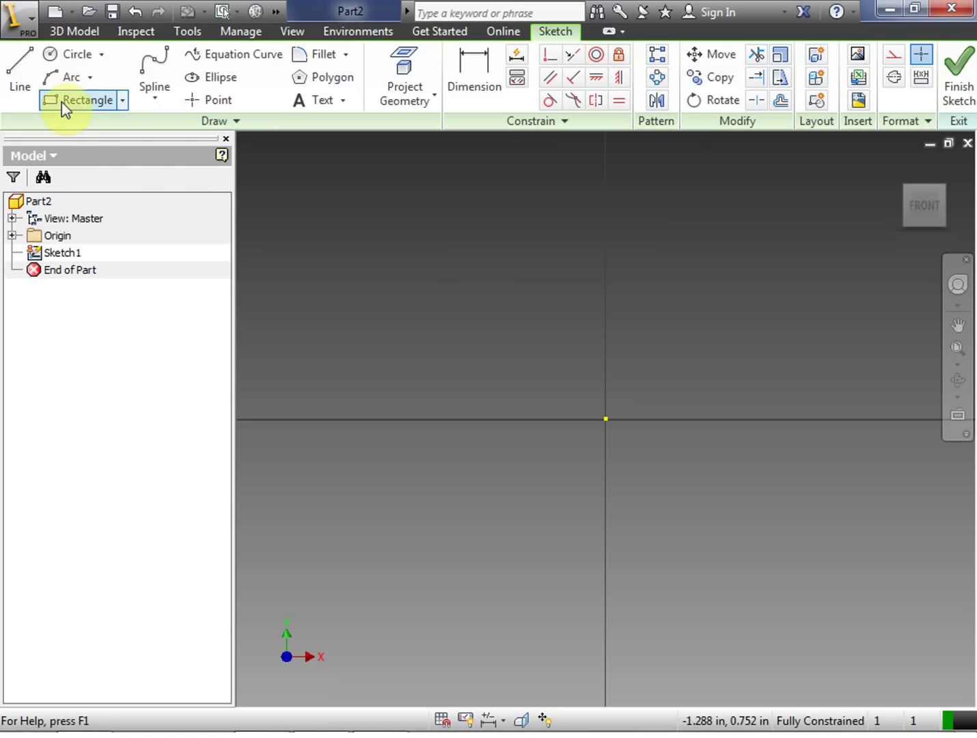
{"action": "left_click", "coordinate": [67, 54]}
{"action": "left_click", "coordinate": [316, 218]}
{"action": "left_click", "coordinate": [334, 231]}
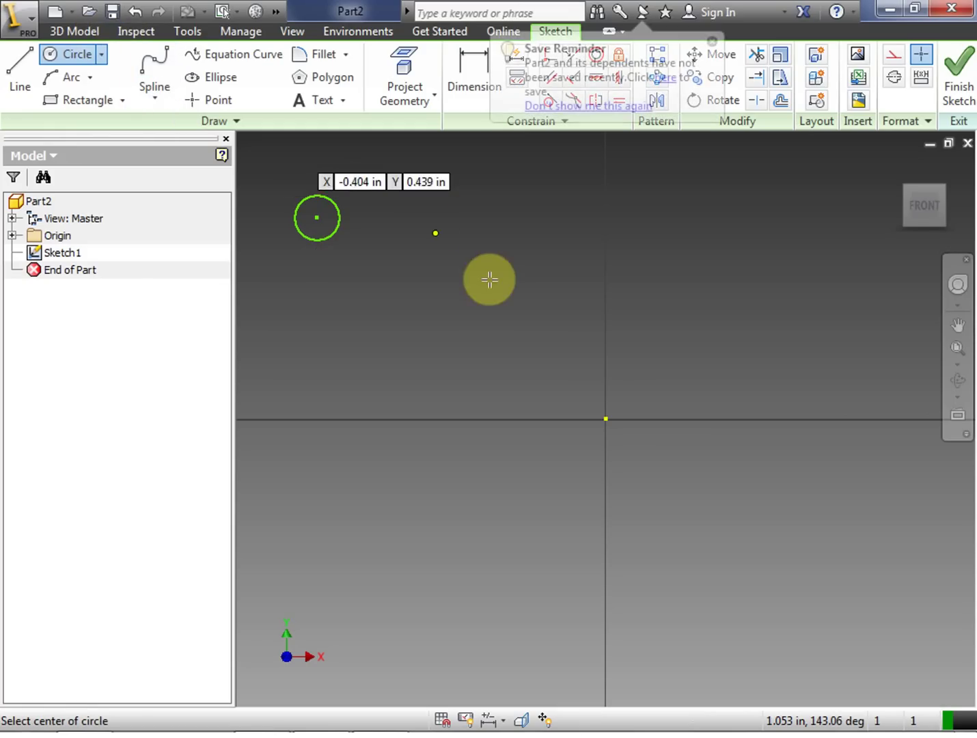
Step: Attempt a save, dismiss the sketch-mode warning, and close the file menu unused
{"action": "left_click", "coordinate": [110, 14]}
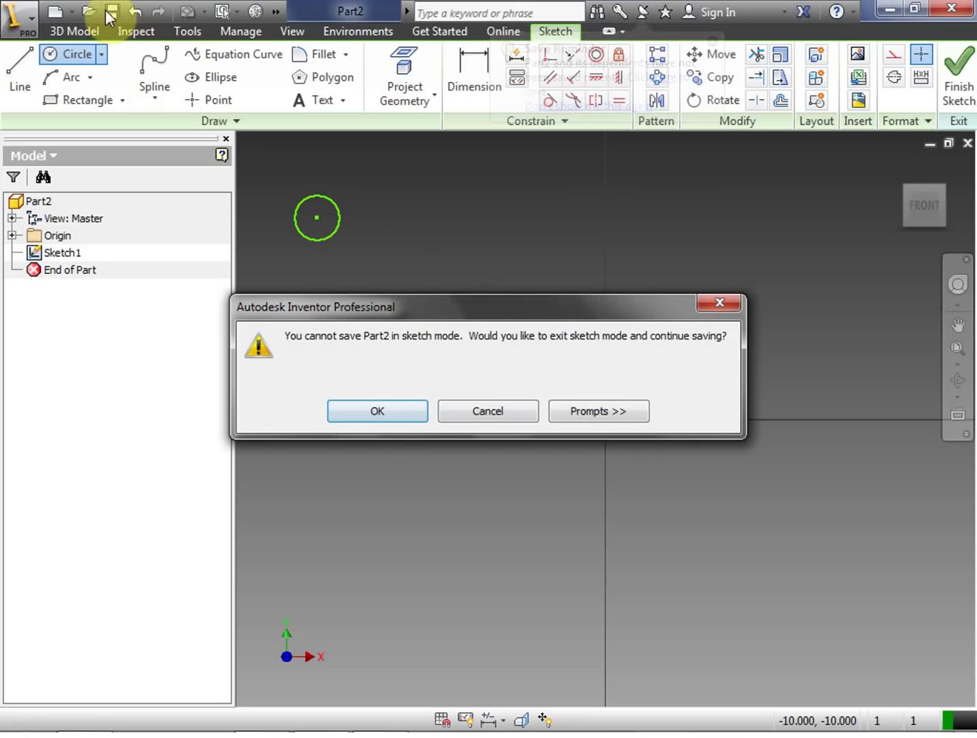
{"action": "left_click", "coordinate": [491, 410]}
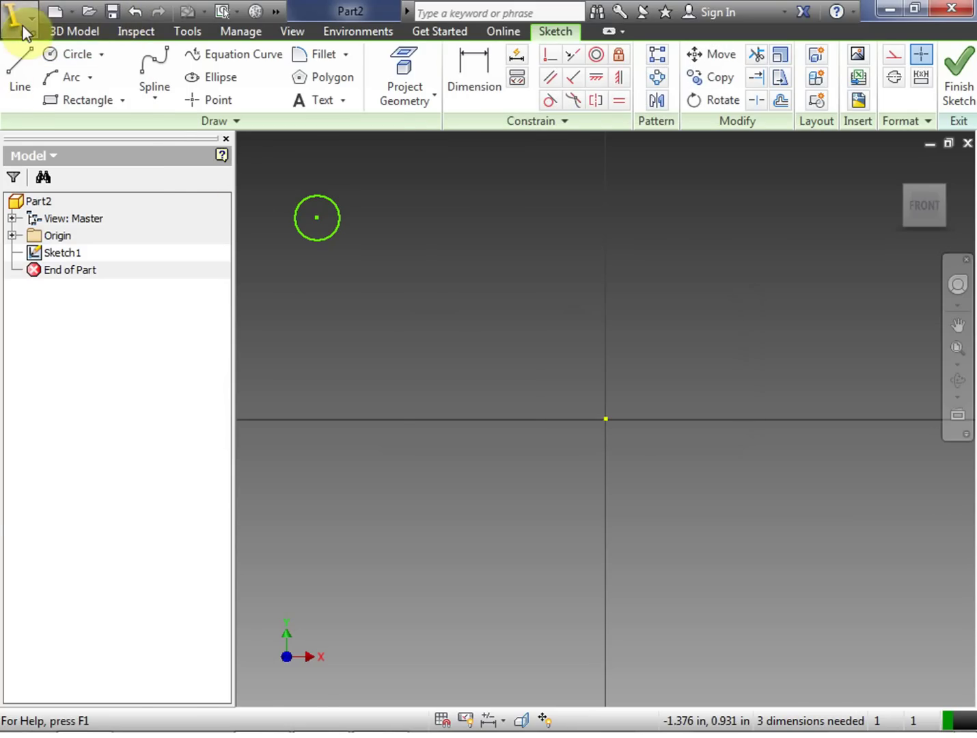
{"action": "left_click", "coordinate": [9, 17]}
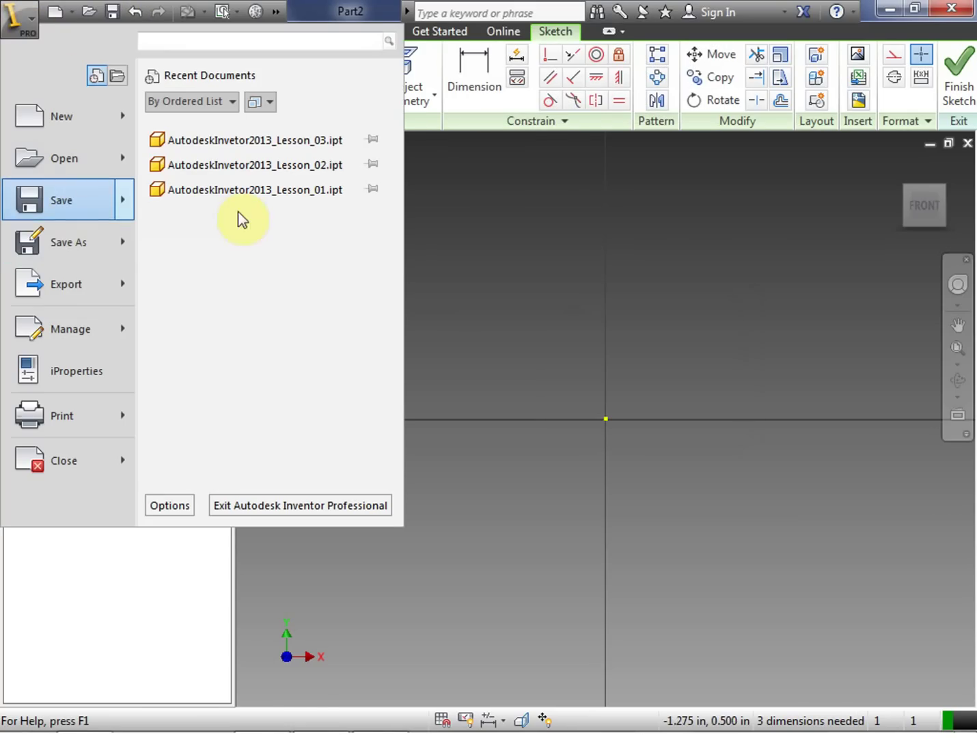
{"action": "left_click", "coordinate": [494, 224]}
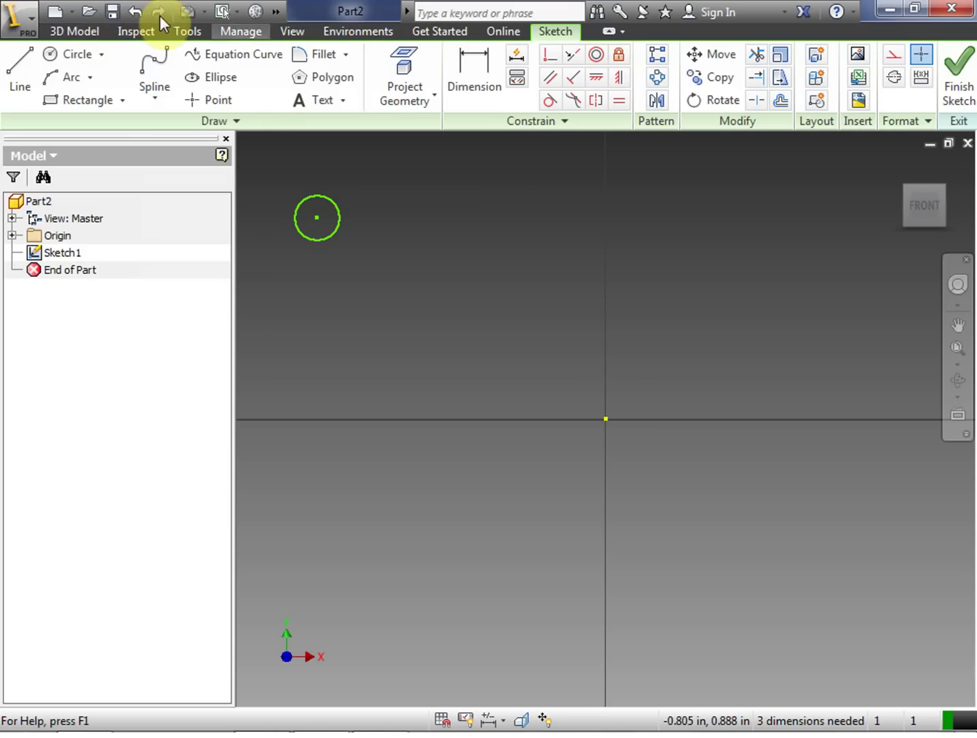
Step: Exit sketch mode and save the part as AutodeskInvetor2013_Lesson_03.ipt
{"action": "left_click", "coordinate": [112, 11]}
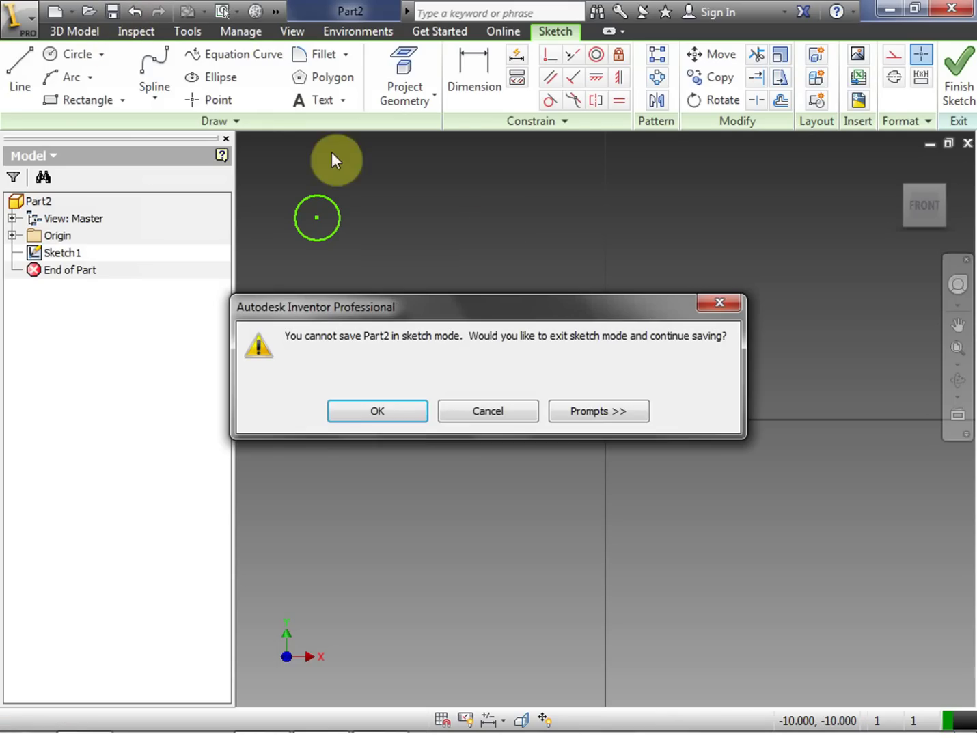
{"action": "left_click", "coordinate": [398, 415]}
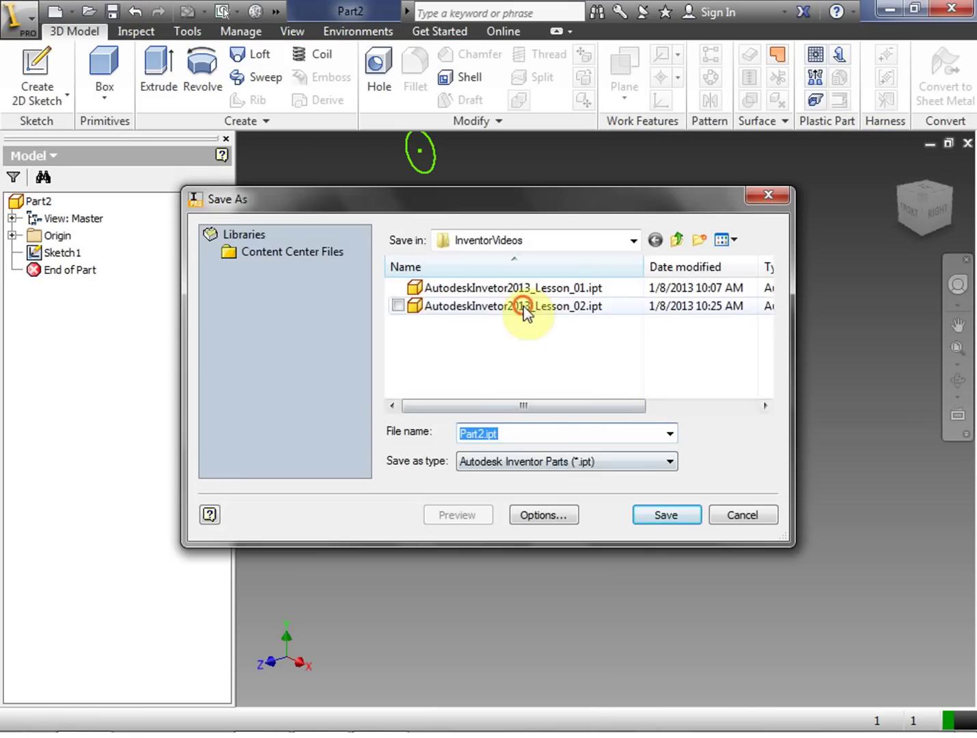
{"action": "left_click", "coordinate": [524, 307]}
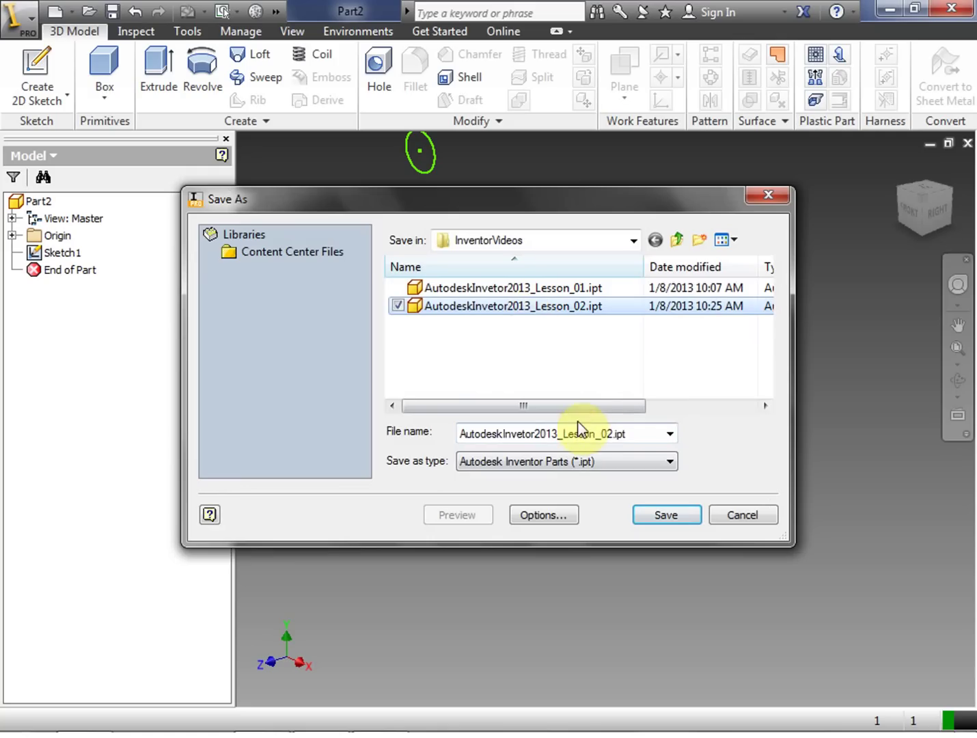
{"action": "left_click", "coordinate": [606, 433]}
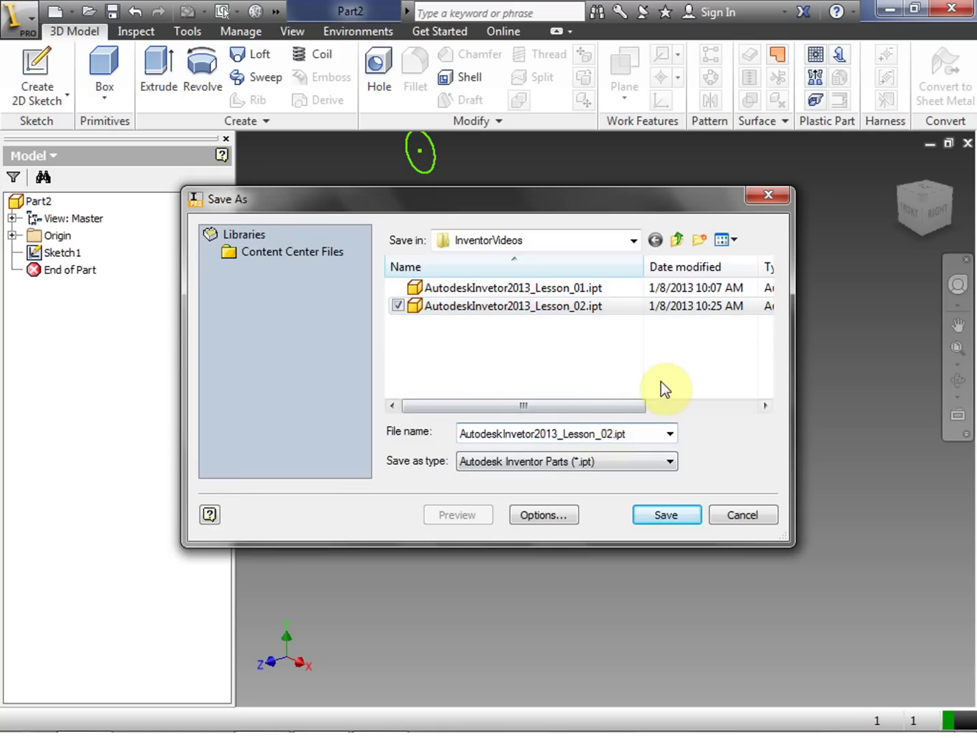
{"action": "key", "text": "BackSpace"}
{"action": "type", "text": "3"}
{"action": "left_click", "coordinate": [682, 519]}
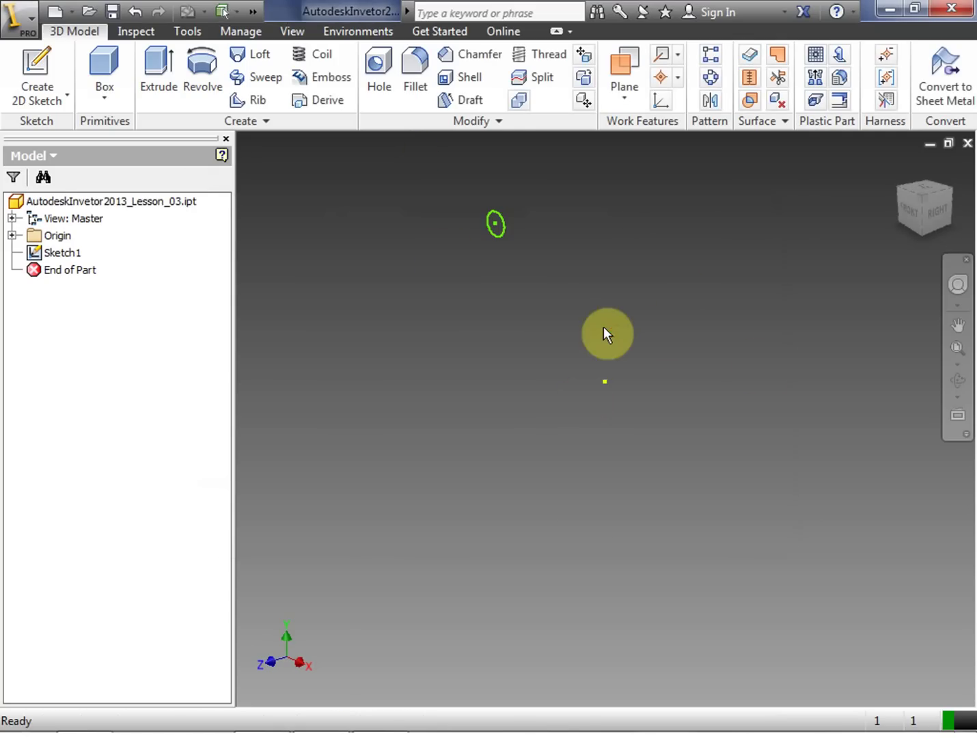
Step: Switch to the FRONT view, then finish and reopen Sketch1 for editing
{"action": "left_click", "coordinate": [908, 209]}
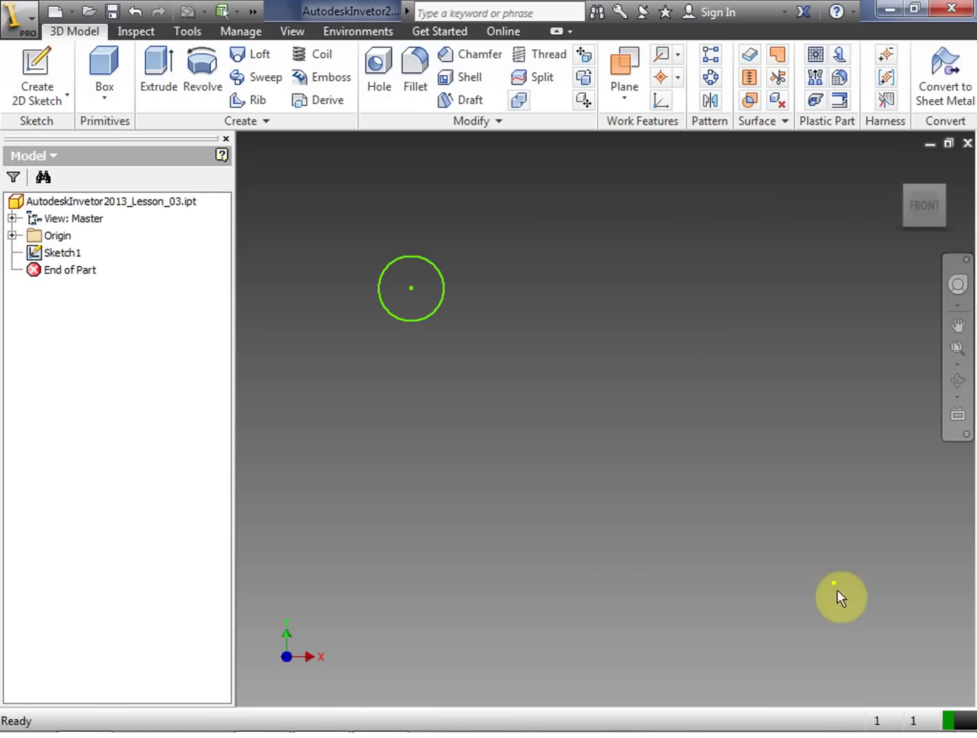
{"action": "double_click", "coordinate": [35, 254]}
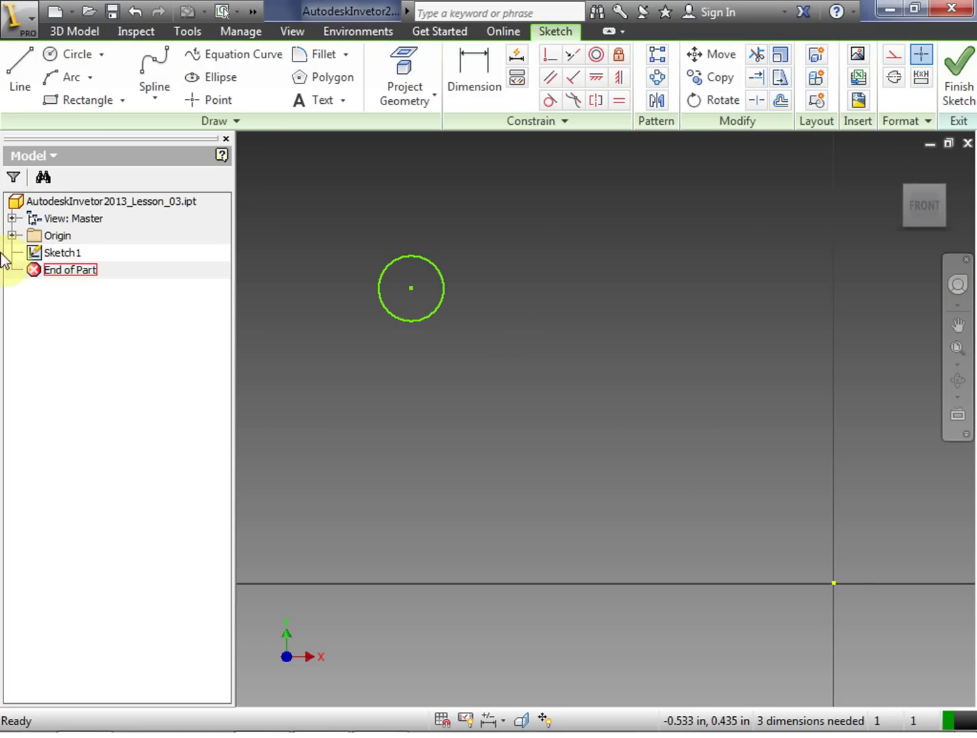
{"action": "right_click", "coordinate": [780, 257]}
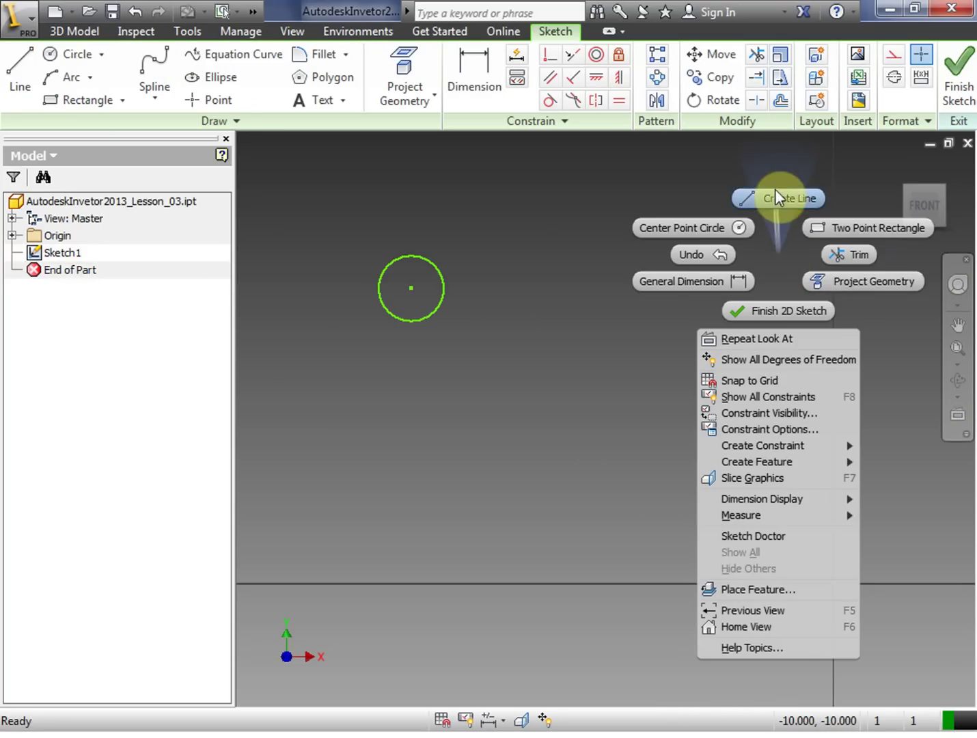
{"action": "left_click", "coordinate": [793, 308]}
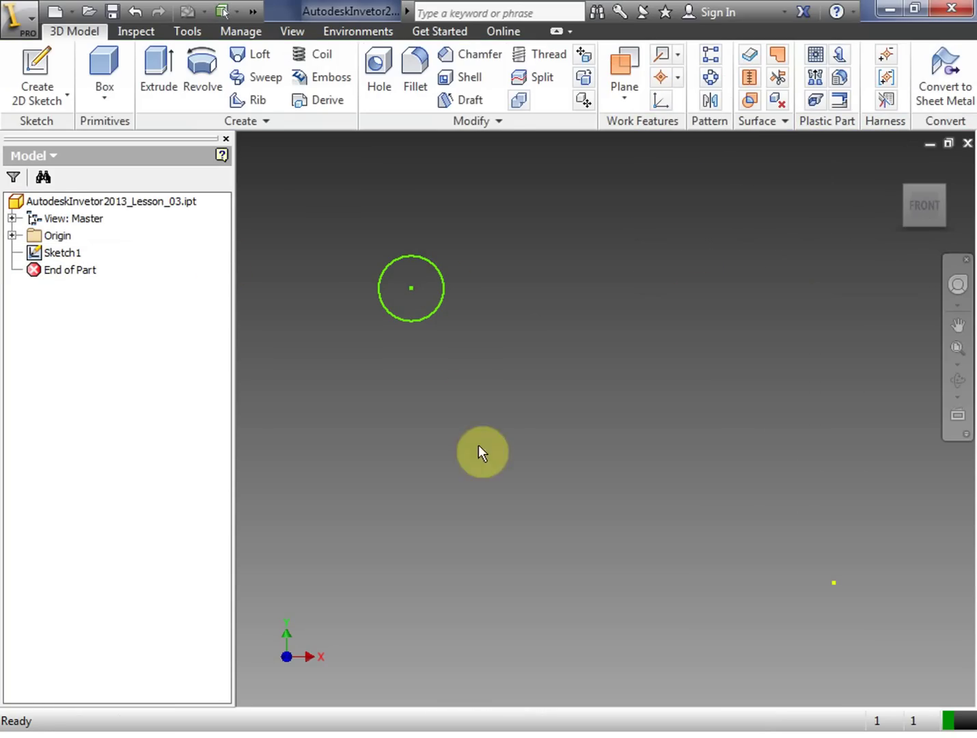
{"action": "double_click", "coordinate": [36, 258]}
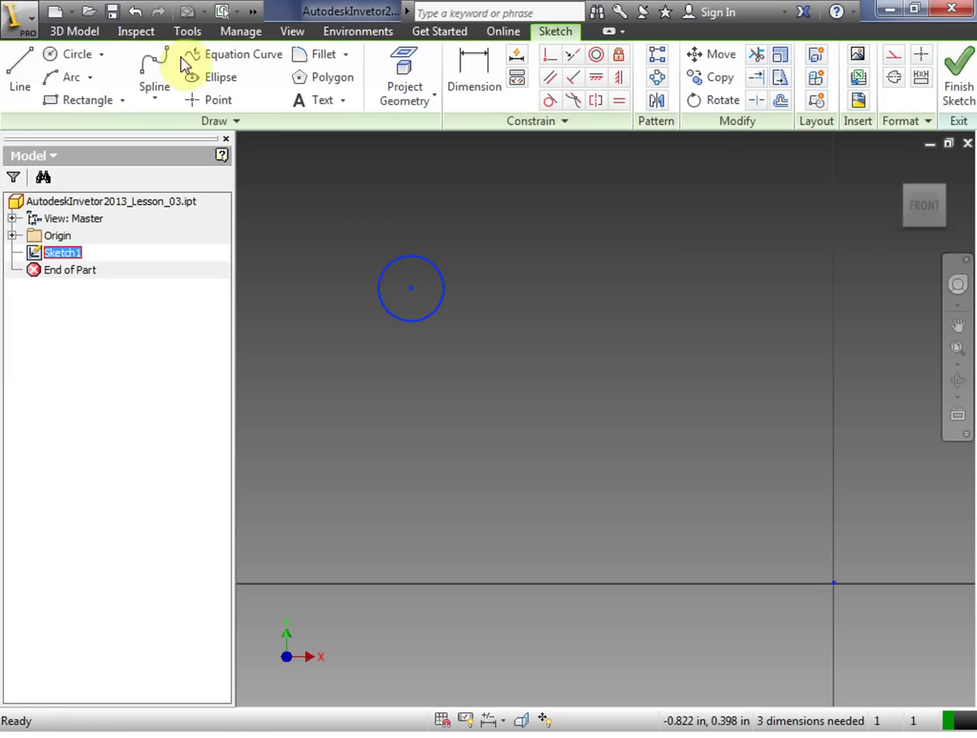
Step: Draw a horizontal line above the circle
{"action": "left_click", "coordinate": [14, 65]}
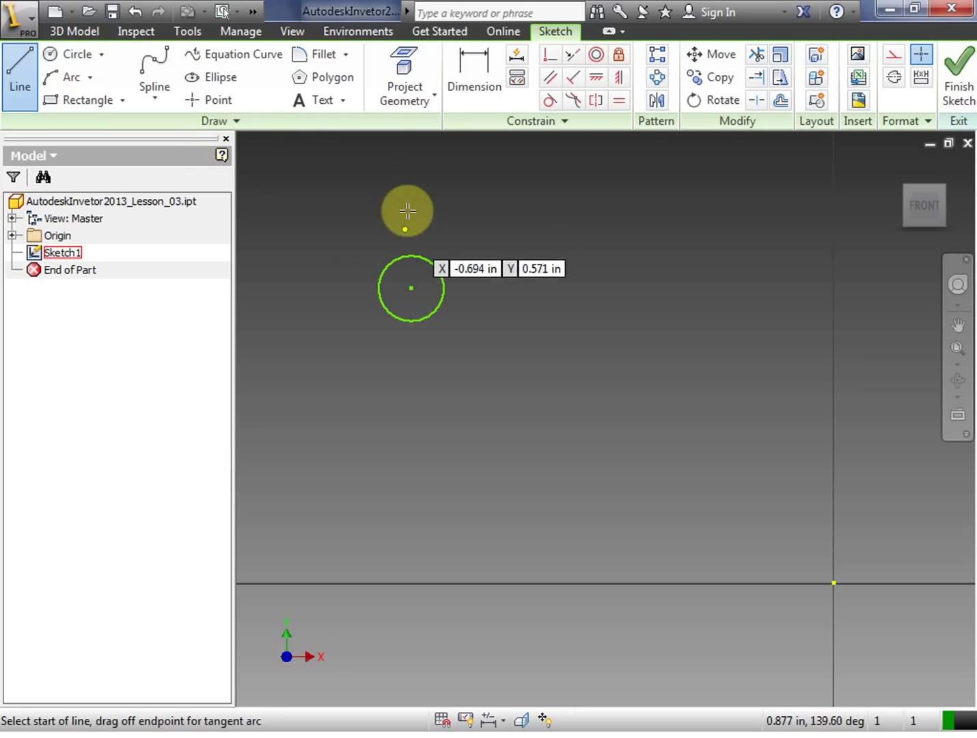
{"action": "left_click", "coordinate": [354, 201]}
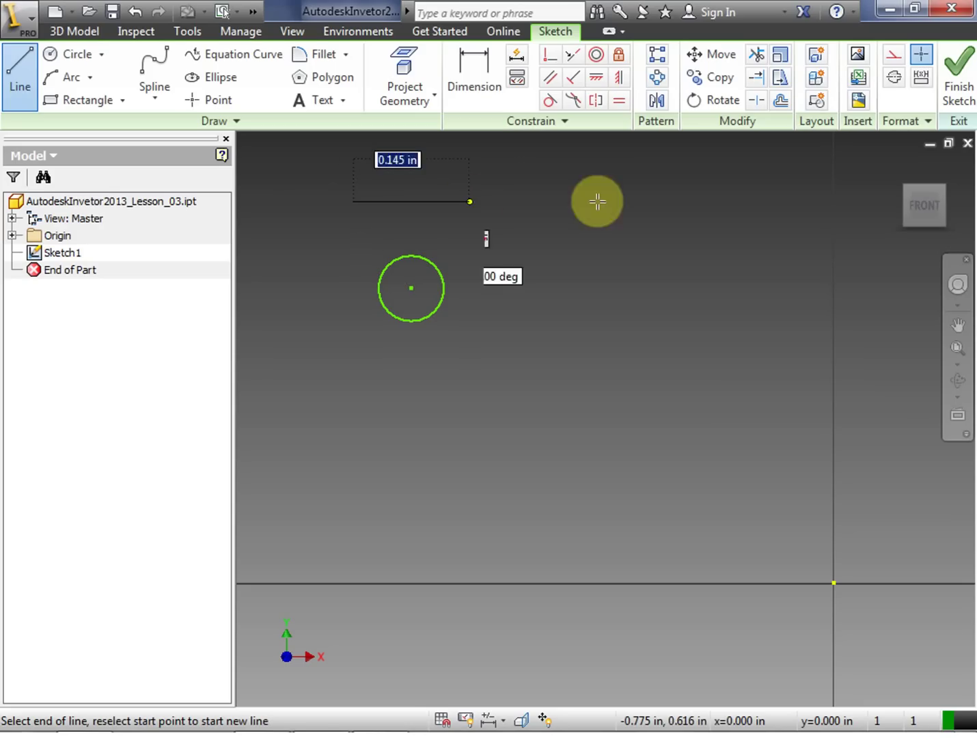
{"action": "left_click", "coordinate": [660, 202]}
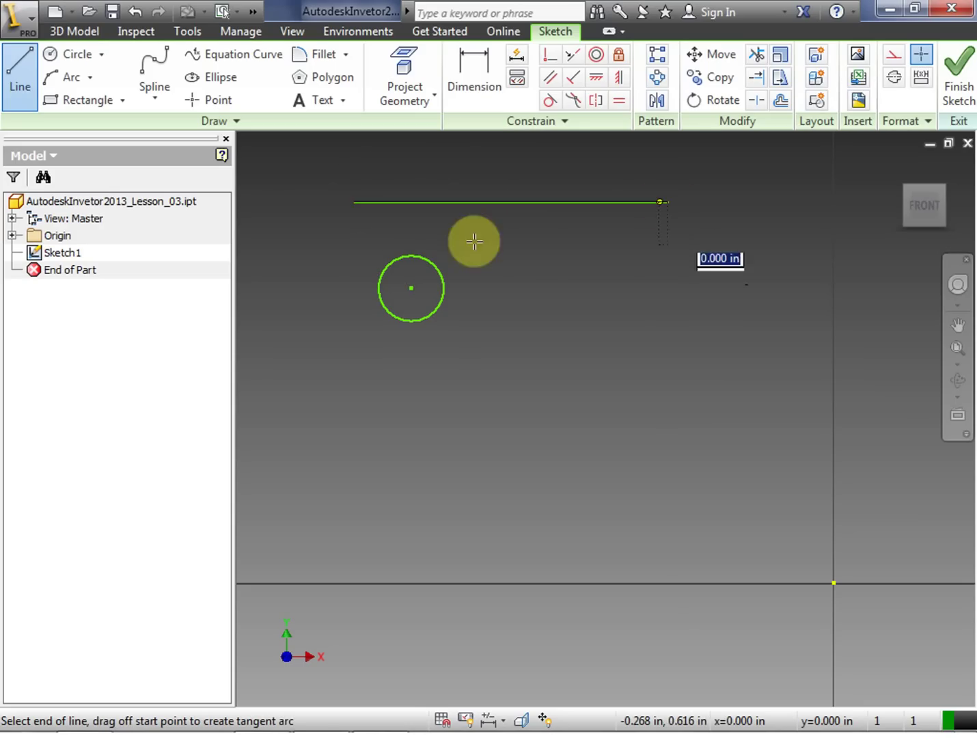
{"action": "right_click", "coordinate": [630, 235]}
{"action": "left_click", "coordinate": [687, 237]}
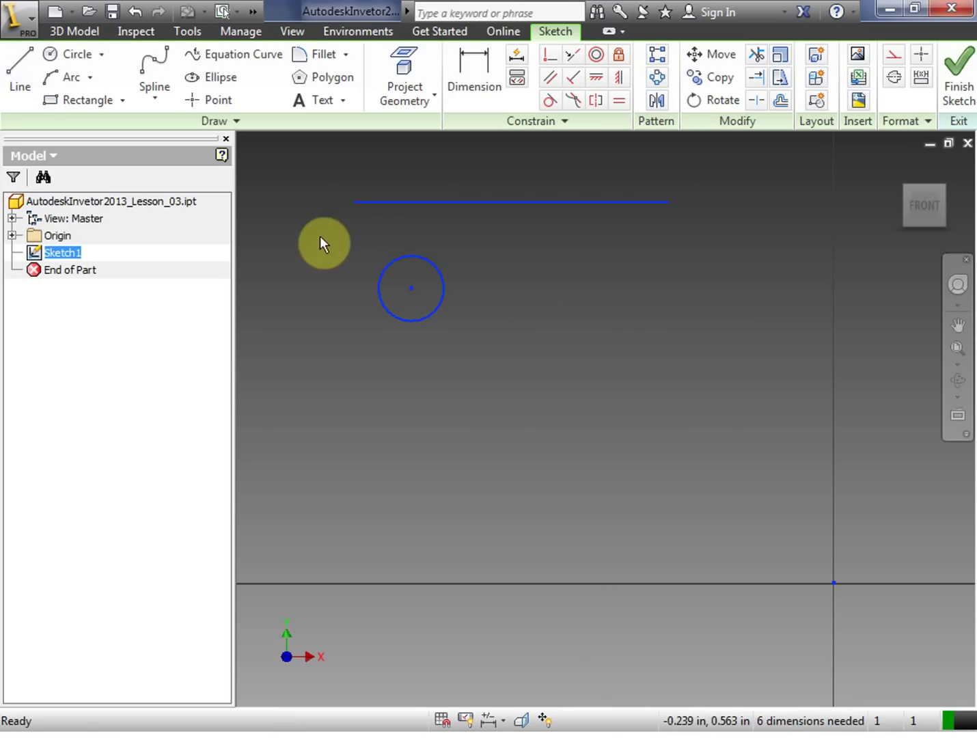
Step: Draw a vertical line down the left side of the circle
{"action": "left_click", "coordinate": [12, 65]}
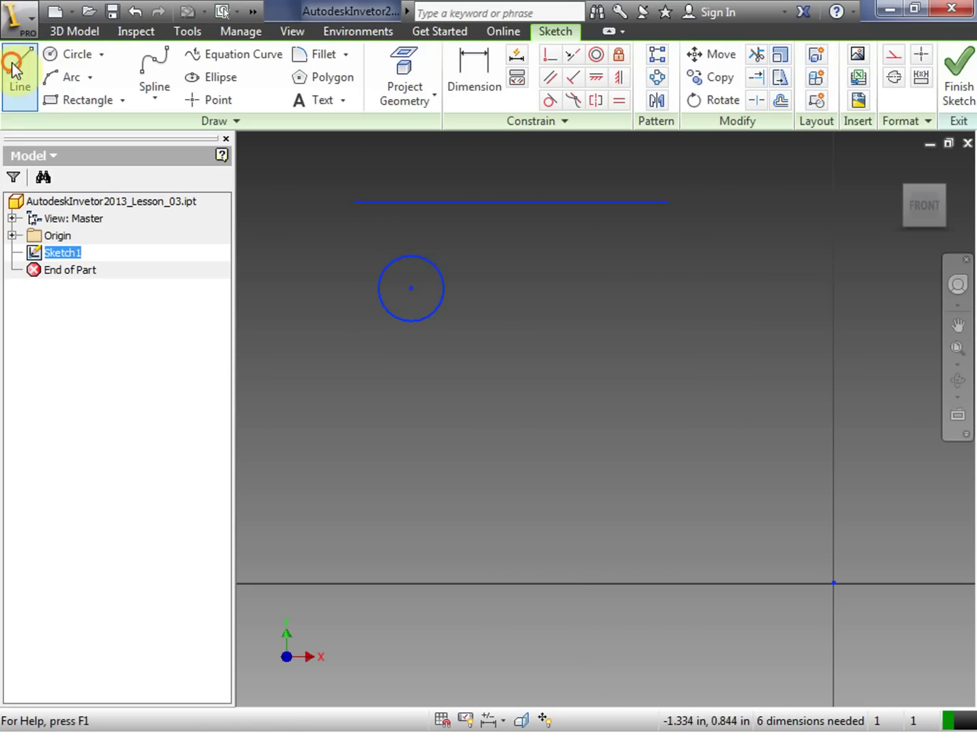
{"action": "left_click", "coordinate": [324, 227]}
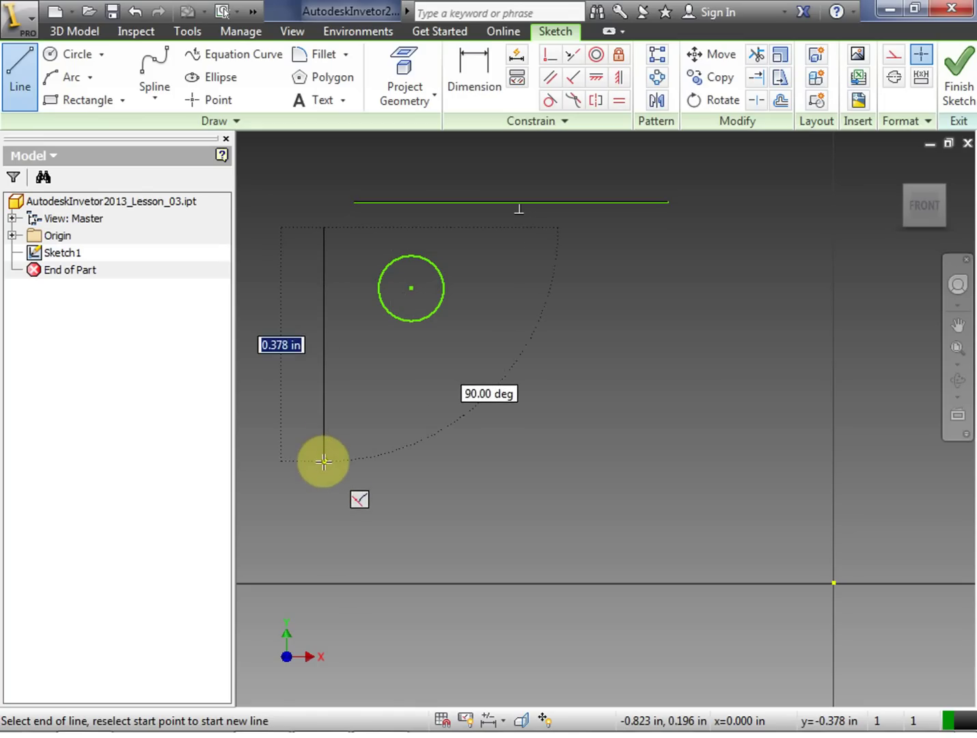
{"action": "left_click", "coordinate": [325, 462]}
{"action": "right_click", "coordinate": [325, 461]}
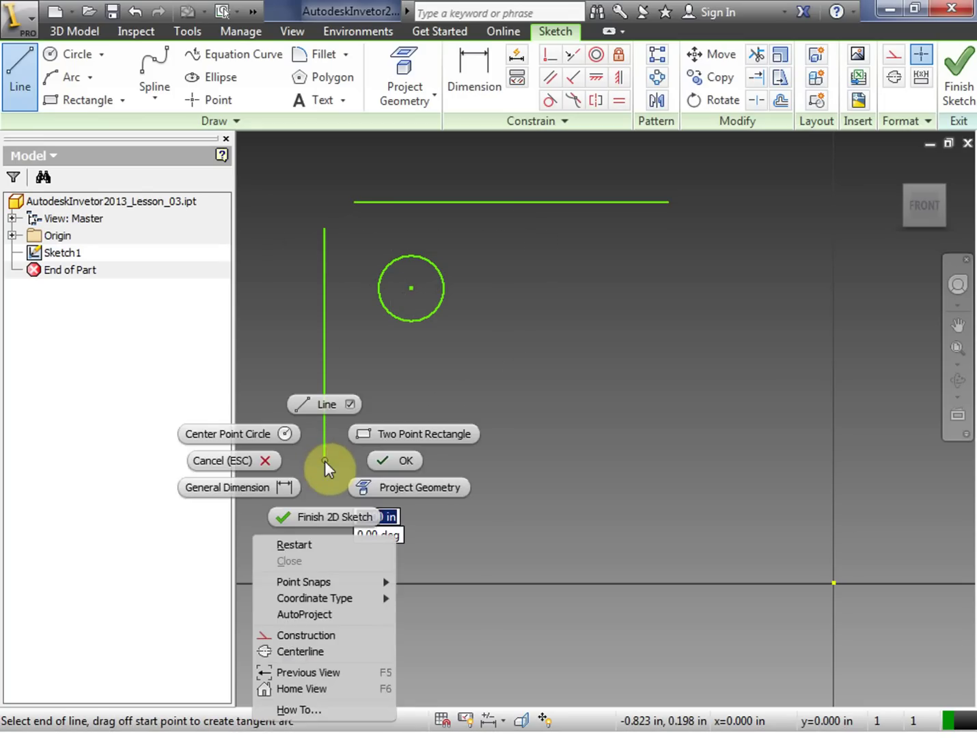
{"action": "left_click", "coordinate": [397, 459]}
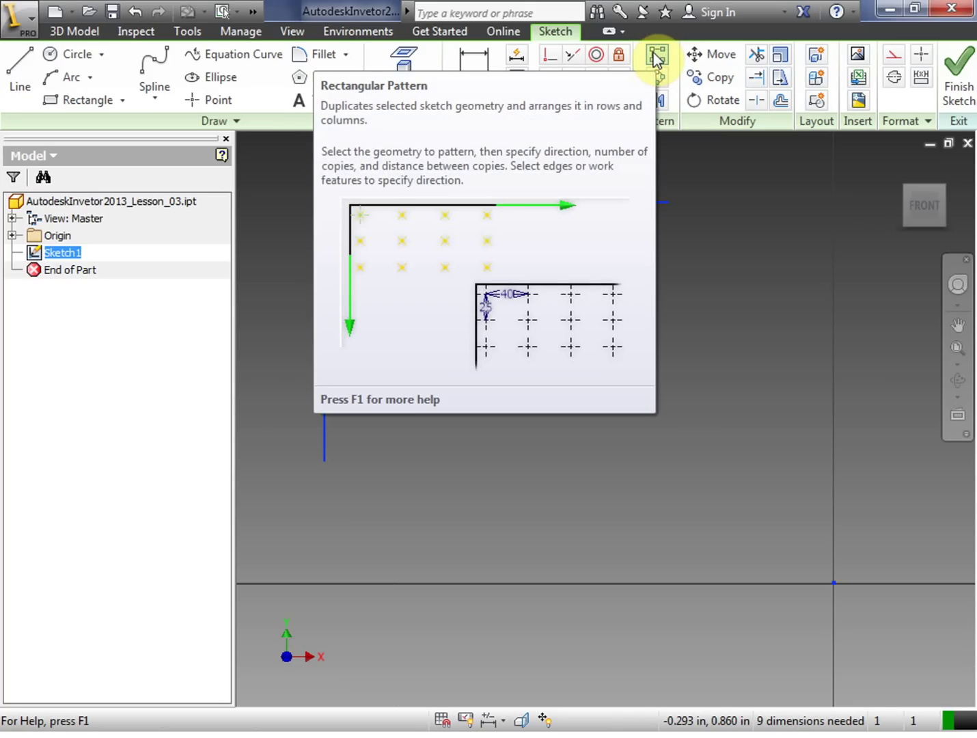
Step: Set up a rectangular pattern of the circle along the horizontal and vertical lines
{"action": "left_click", "coordinate": [655, 56]}
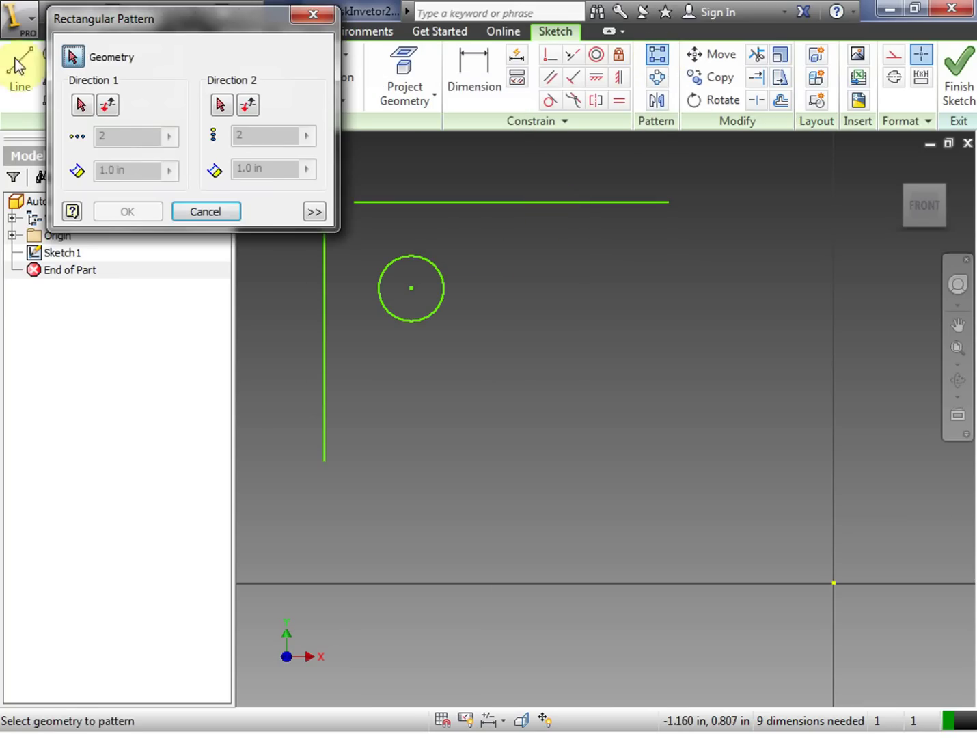
{"action": "left_click_drag", "start_coordinate": [129, 22], "coordinate": [135, 81]}
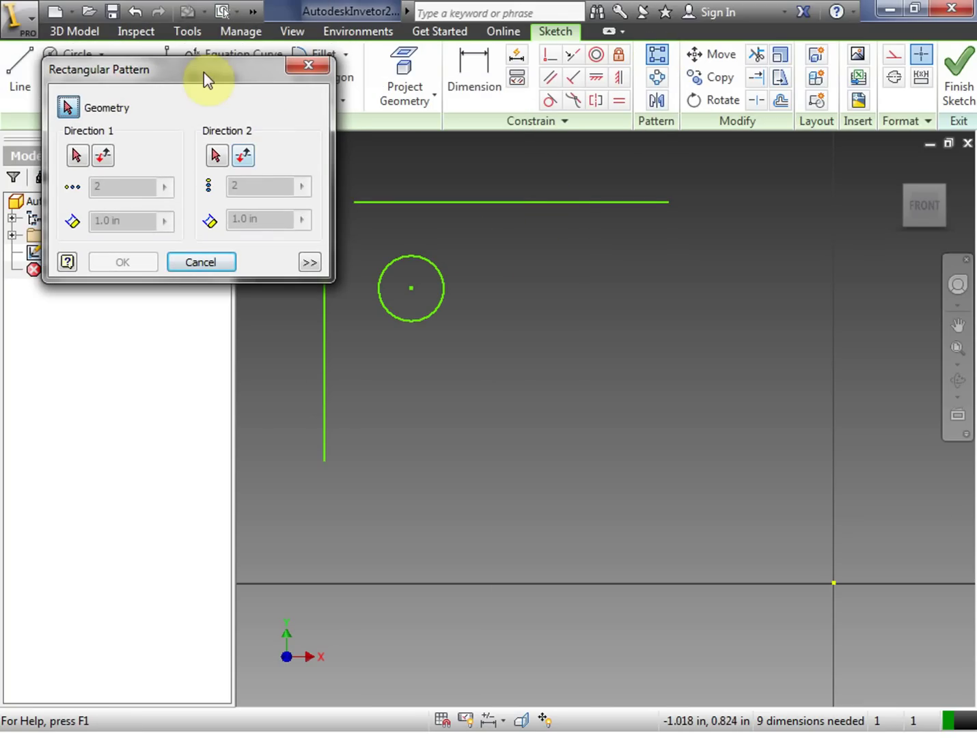
{"action": "left_click_drag", "start_coordinate": [203, 74], "coordinate": [191, 69]}
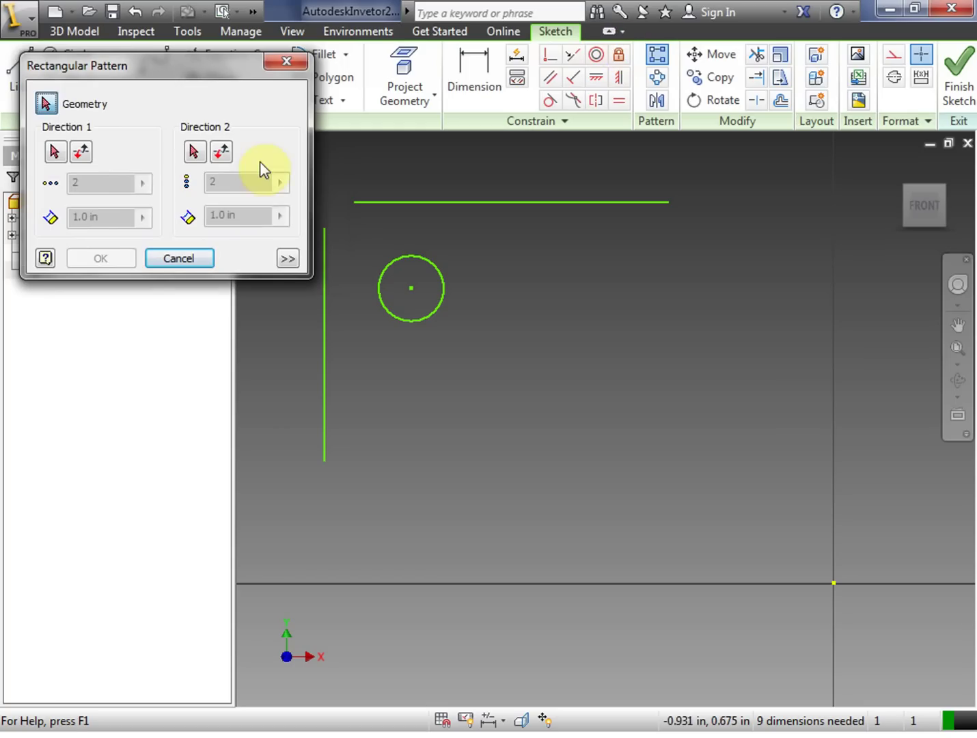
{"action": "mouse_move", "coordinate": [153, 72]}
{"action": "left_mouse_down"}
{"action": "mouse_move", "coordinate": [157, 61]}
{"action": "mouse_move", "coordinate": [144, 69]}
{"action": "left_mouse_up"}
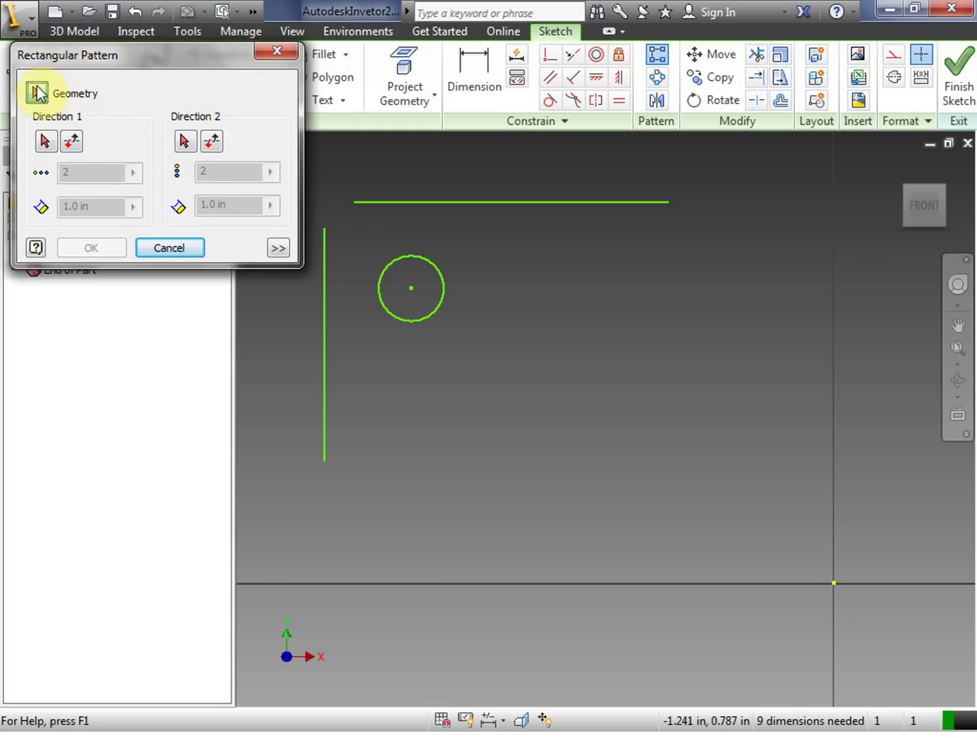
{"action": "left_click", "coordinate": [44, 142]}
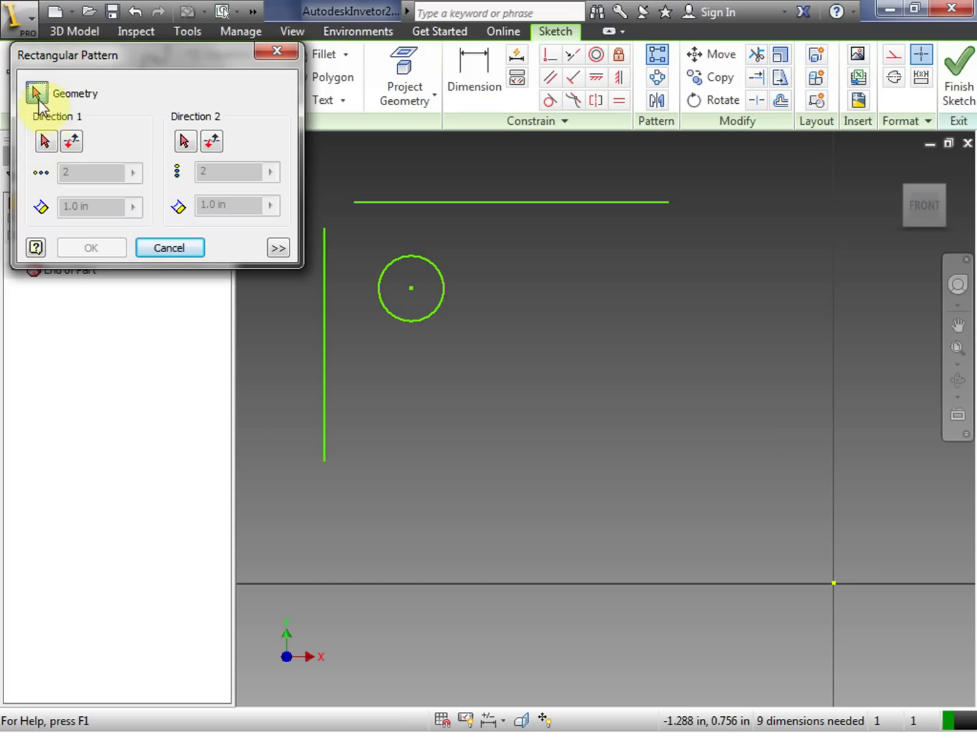
{"action": "left_click", "coordinate": [184, 142]}
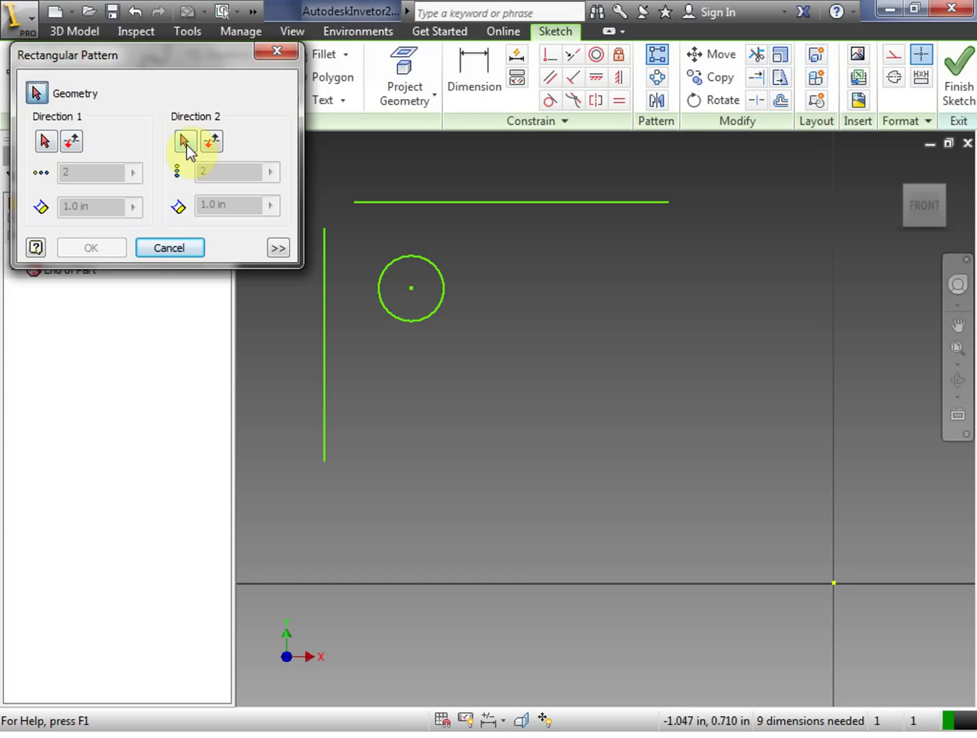
{"action": "left_click", "coordinate": [37, 95]}
{"action": "left_click", "coordinate": [401, 255]}
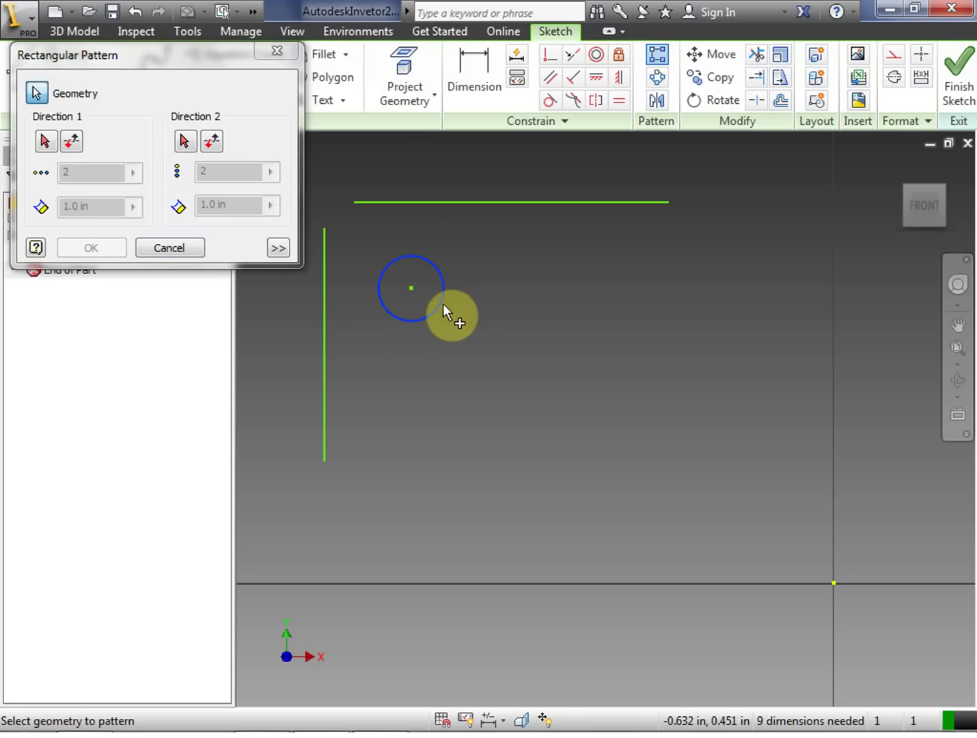
{"action": "left_click", "coordinate": [45, 141]}
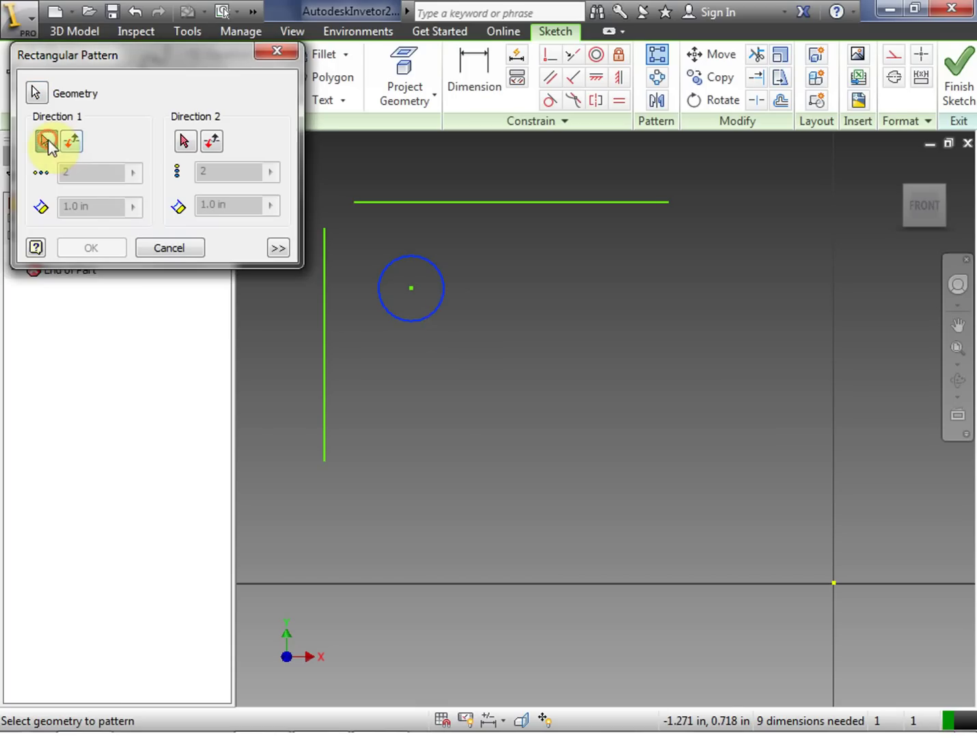
{"action": "left_click", "coordinate": [399, 202]}
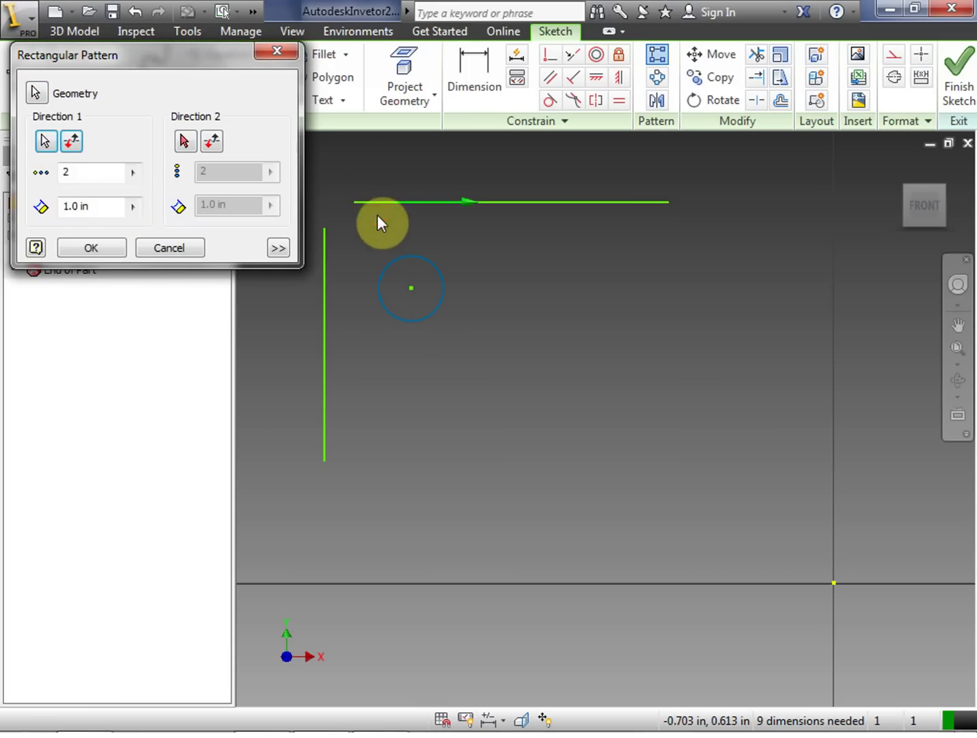
{"action": "left_click", "coordinate": [183, 141]}
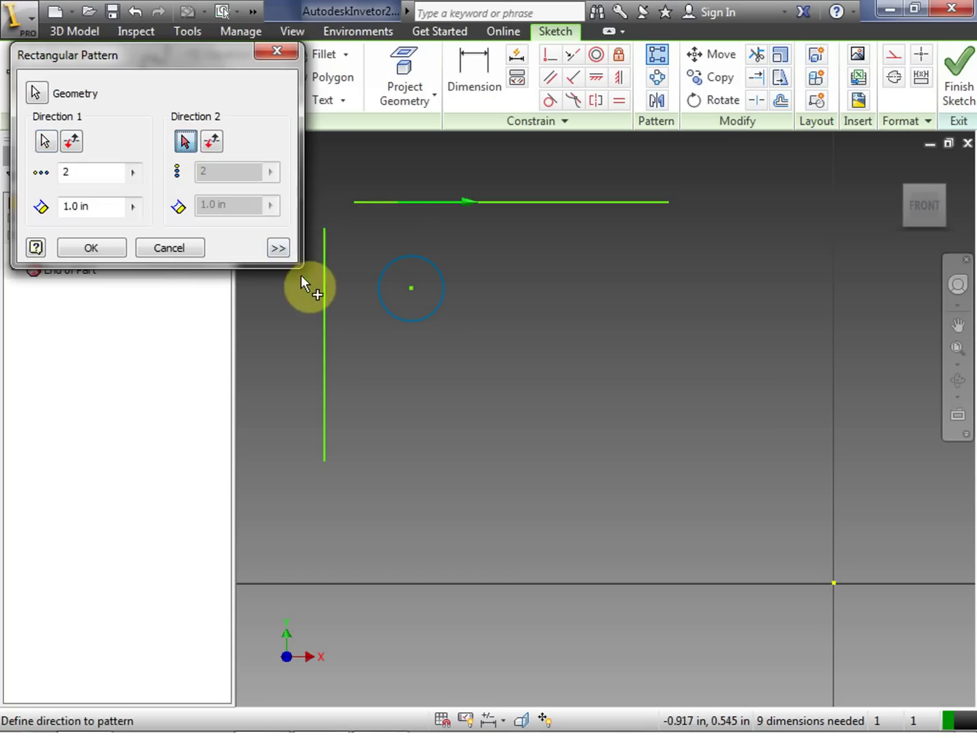
{"action": "left_click", "coordinate": [323, 315]}
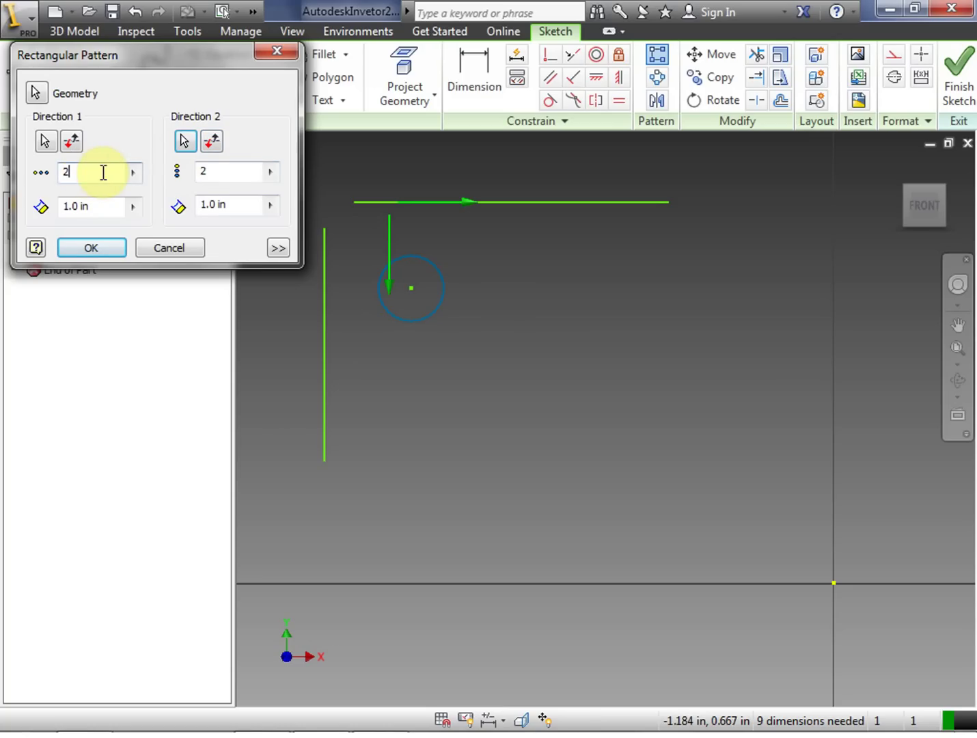
Step: Set Direction 1 to 4 copies and preview the 4-by-2 grid at 1.0 in spacing
{"action": "left_click", "coordinate": [70, 205]}
{"action": "scroll", "coordinate": [557, 338], "scroll_direction": "down", "scroll_amount": 3}
{"action": "scroll", "coordinate": [557, 330], "scroll_direction": "up", "scroll_amount": 4}
{"action": "scroll", "coordinate": [557, 331], "scroll_direction": "down", "scroll_amount": 3}
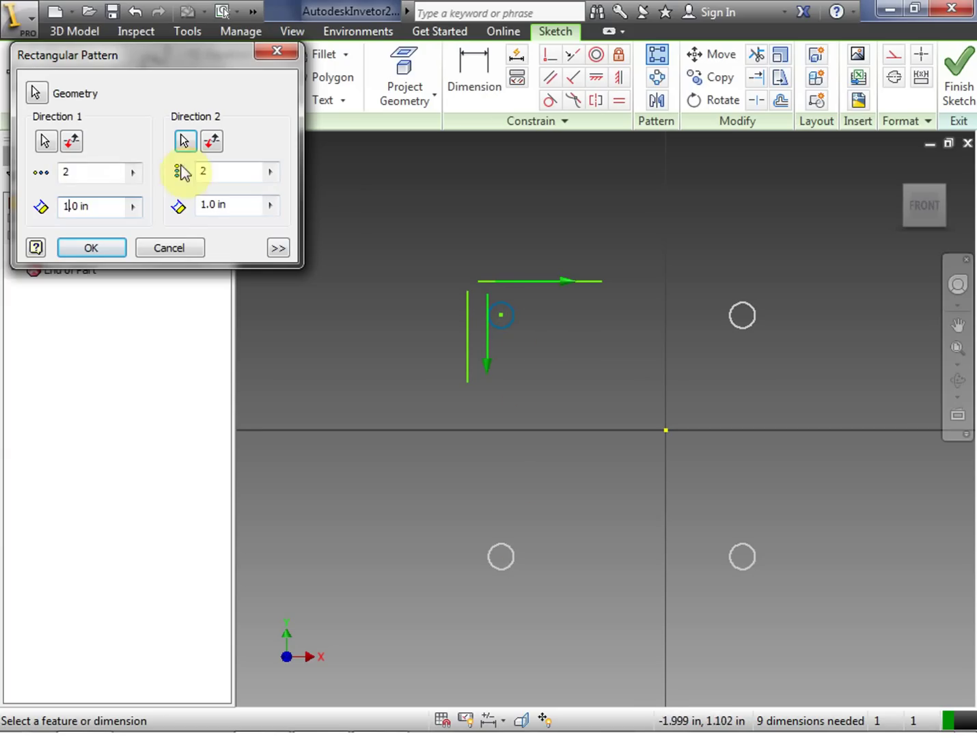
{"action": "double_click", "coordinate": [83, 171]}
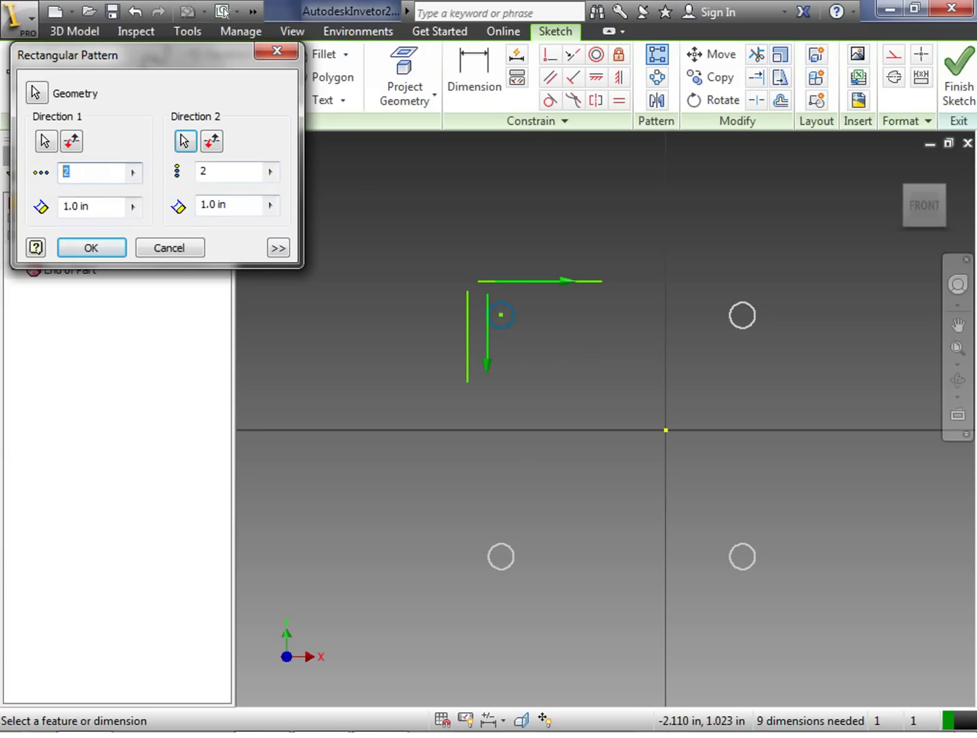
{"action": "type", "text": "4"}
{"action": "left_click", "coordinate": [227, 173]}
{"action": "scroll", "coordinate": [611, 410], "scroll_direction": "down", "scroll_amount": 3}
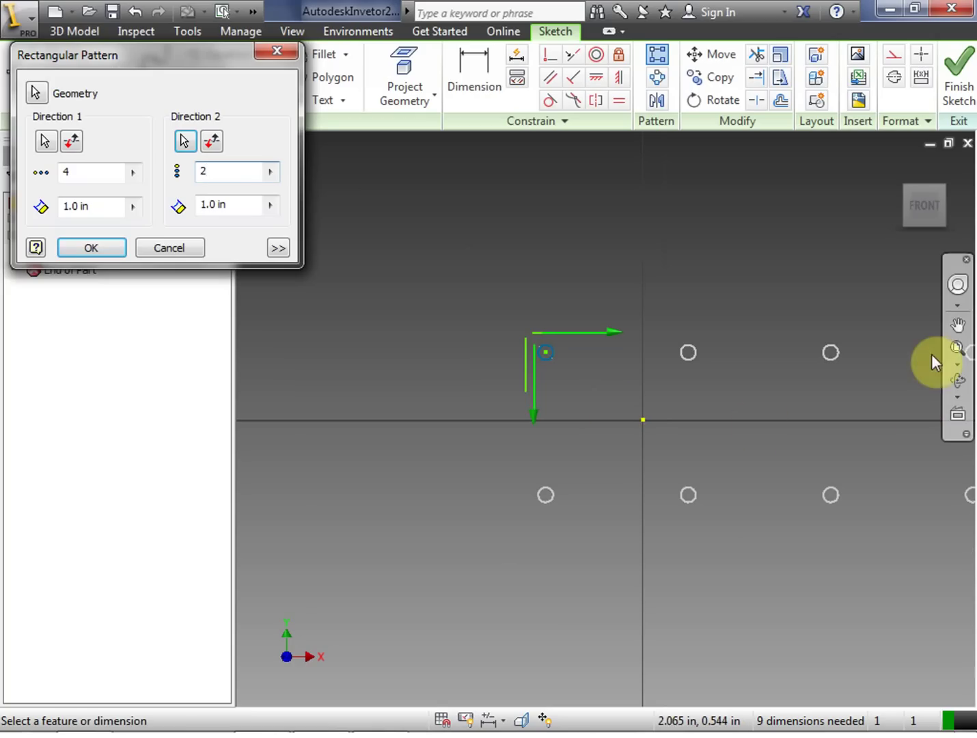
{"action": "left_click", "coordinate": [958, 325]}
{"action": "mouse_move", "coordinate": [909, 369]}
{"action": "left_mouse_down"}
{"action": "mouse_move", "coordinate": [818, 371]}
{"action": "mouse_move", "coordinate": [754, 355]}
{"action": "mouse_move", "coordinate": [753, 336]}
{"action": "left_mouse_up"}
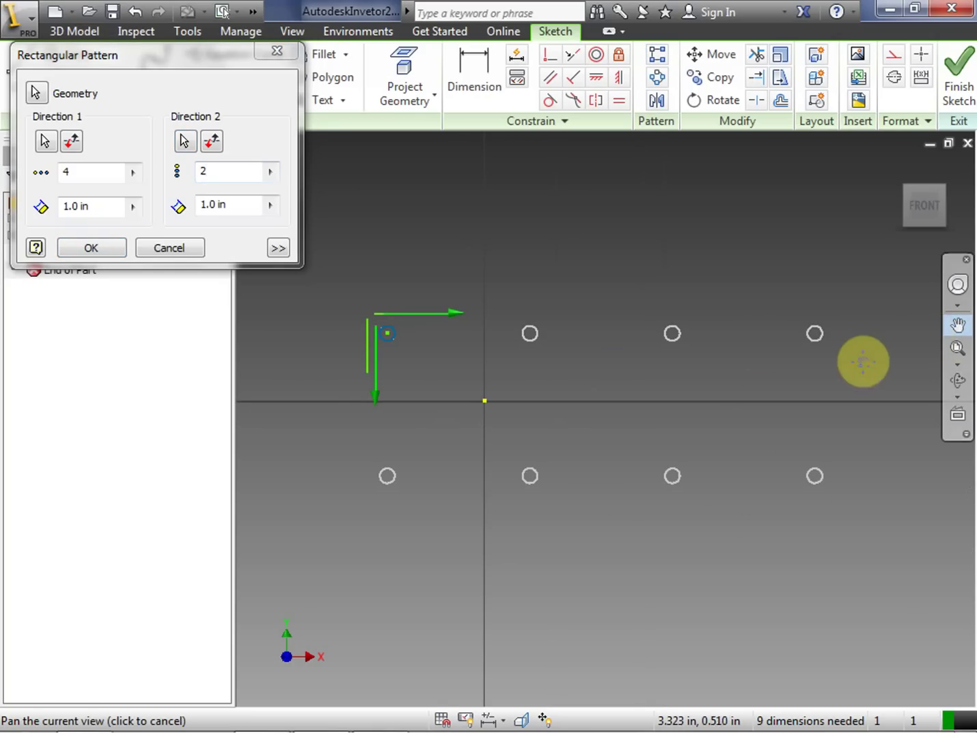
{"action": "mouse_move", "coordinate": [860, 362]}
{"action": "left_mouse_down"}
{"action": "mouse_move", "coordinate": [753, 333]}
{"action": "mouse_move", "coordinate": [822, 408]}
{"action": "mouse_move", "coordinate": [862, 382]}
{"action": "mouse_move", "coordinate": [841, 333]}
{"action": "left_mouse_up"}
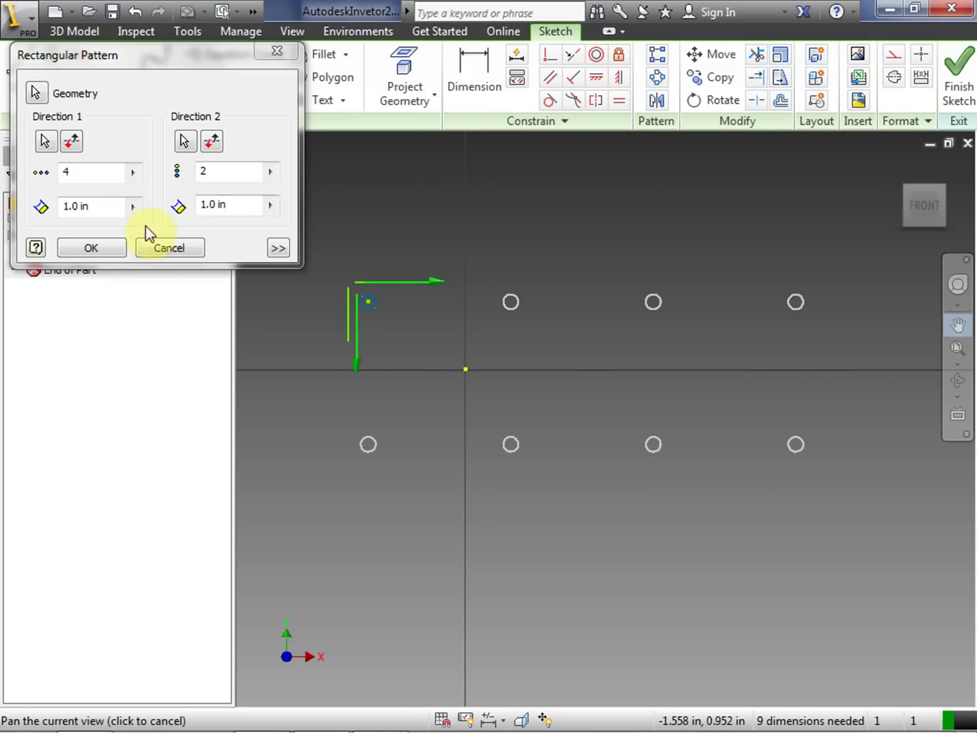
Step: Apply the 4-by-2 pattern, then enlarge the original circle and shift the grid
{"action": "left_click", "coordinate": [86, 249]}
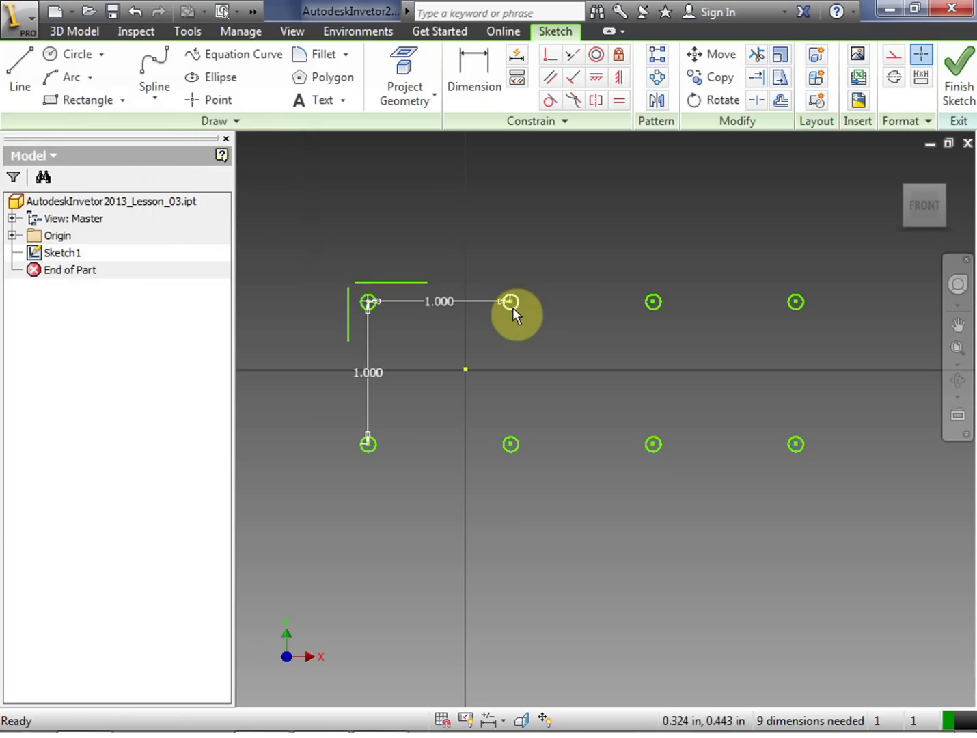
{"action": "mouse_move", "coordinate": [514, 311]}
{"action": "left_mouse_down"}
{"action": "mouse_move", "coordinate": [525, 332]}
{"action": "mouse_move", "coordinate": [520, 310]}
{"action": "mouse_move", "coordinate": [559, 337]}
{"action": "left_mouse_up"}
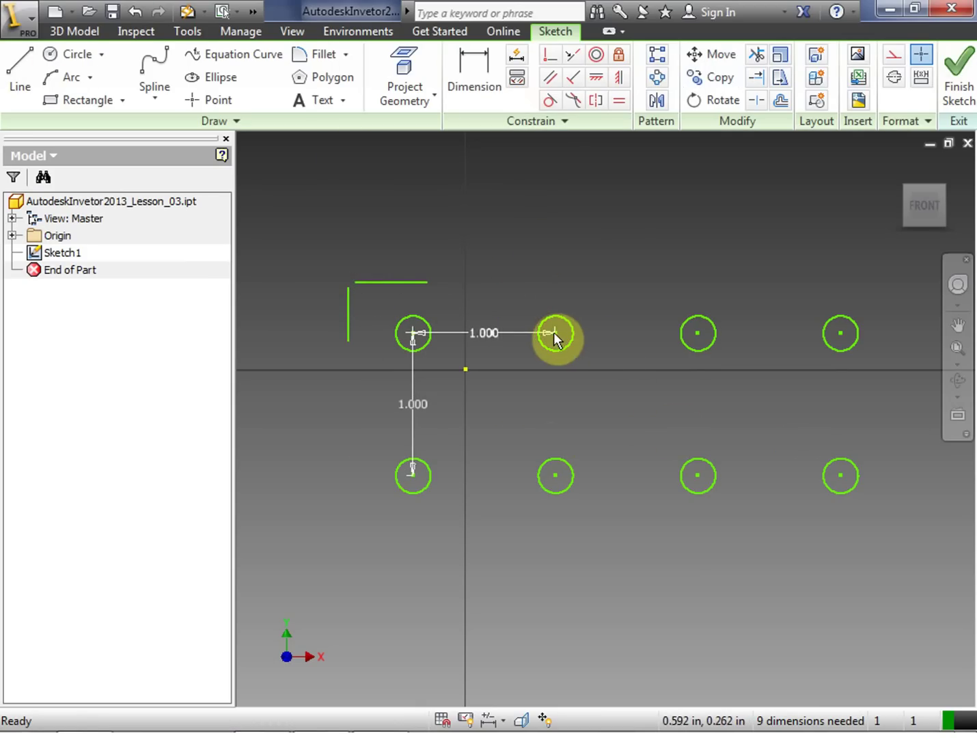
{"action": "mouse_move", "coordinate": [554, 332]}
{"action": "left_mouse_down"}
{"action": "mouse_move", "coordinate": [520, 320]}
{"action": "mouse_move", "coordinate": [561, 343]}
{"action": "mouse_move", "coordinate": [545, 334]}
{"action": "left_mouse_up"}
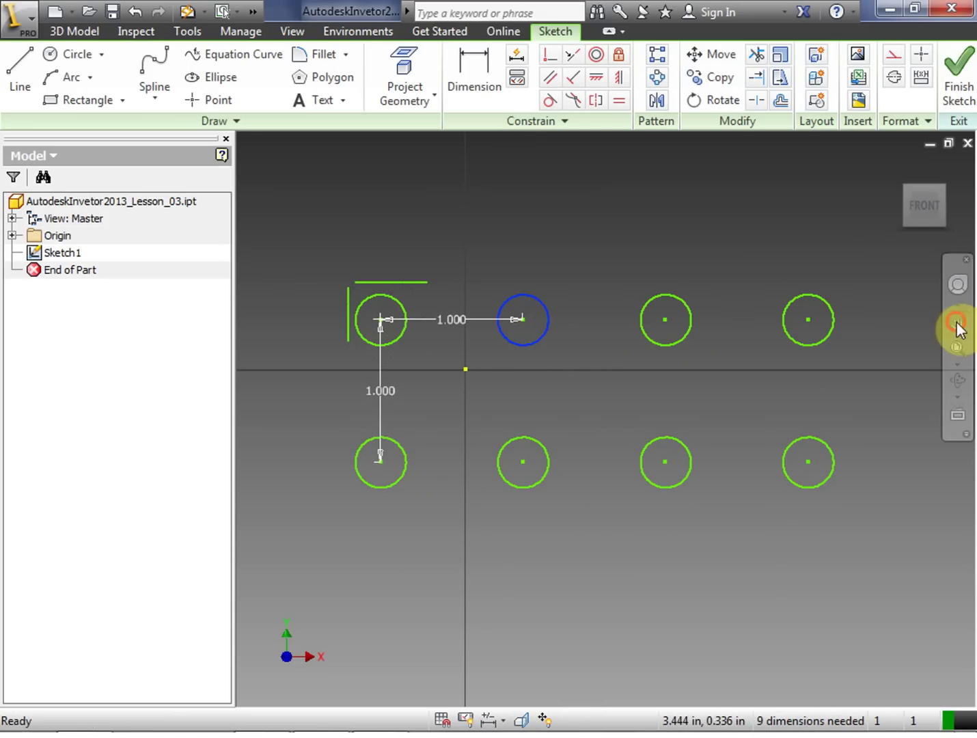
Step: Draw a new circle below the grid and place a sketch point to its lower right
{"action": "left_click", "coordinate": [690, 582]}
{"action": "left_click", "coordinate": [678, 435]}
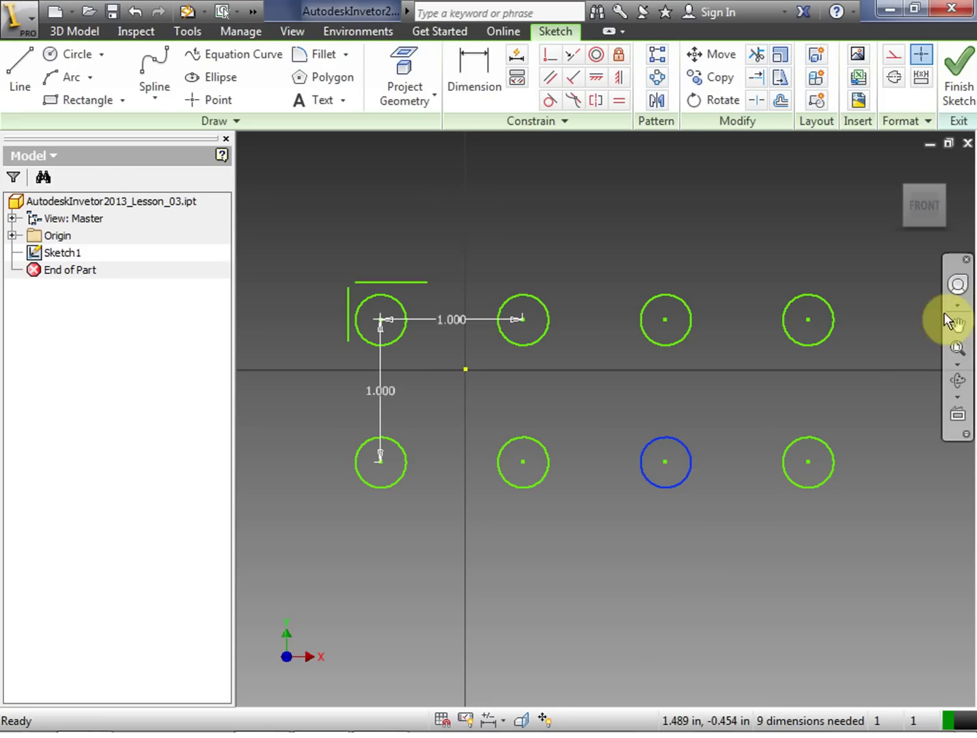
{"action": "left_click", "coordinate": [958, 324]}
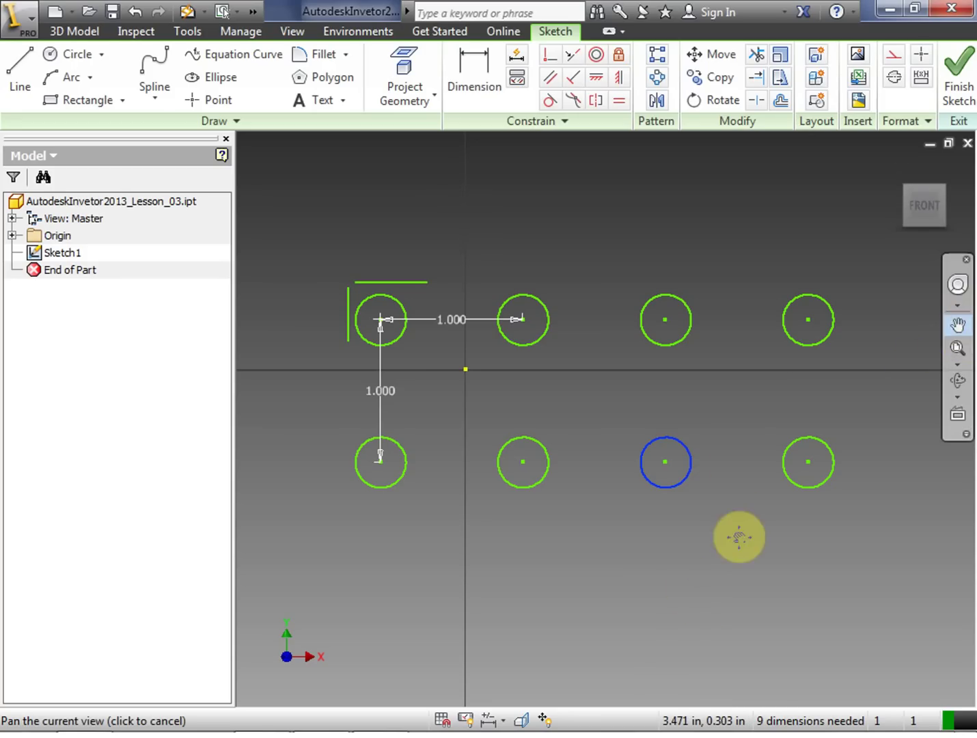
{"action": "left_click", "coordinate": [954, 329]}
{"action": "mouse_move", "coordinate": [691, 590]}
{"action": "left_mouse_down"}
{"action": "mouse_move", "coordinate": [649, 388]}
{"action": "mouse_move", "coordinate": [653, 267]}
{"action": "left_mouse_up"}
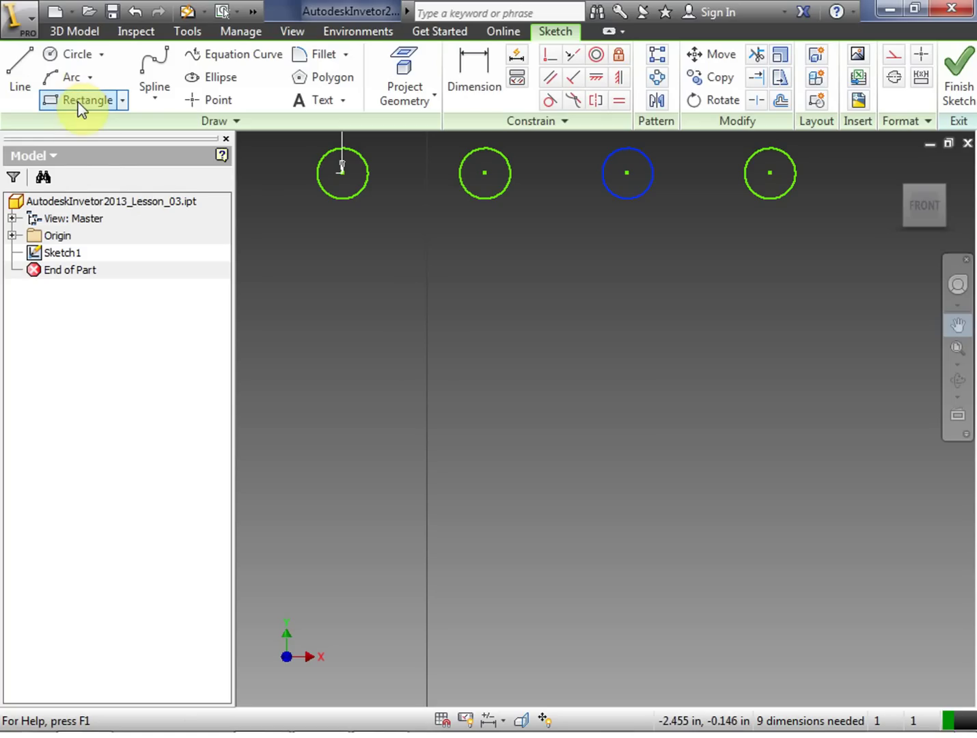
{"action": "left_click", "coordinate": [70, 55]}
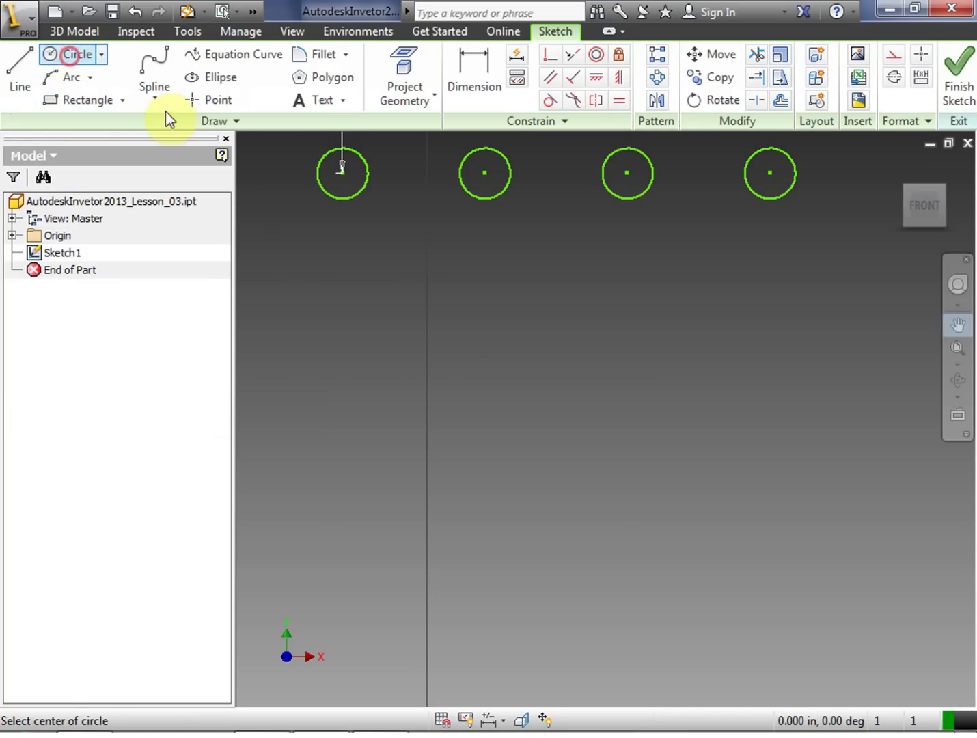
{"action": "left_click", "coordinate": [388, 433]}
{"action": "left_click", "coordinate": [418, 452]}
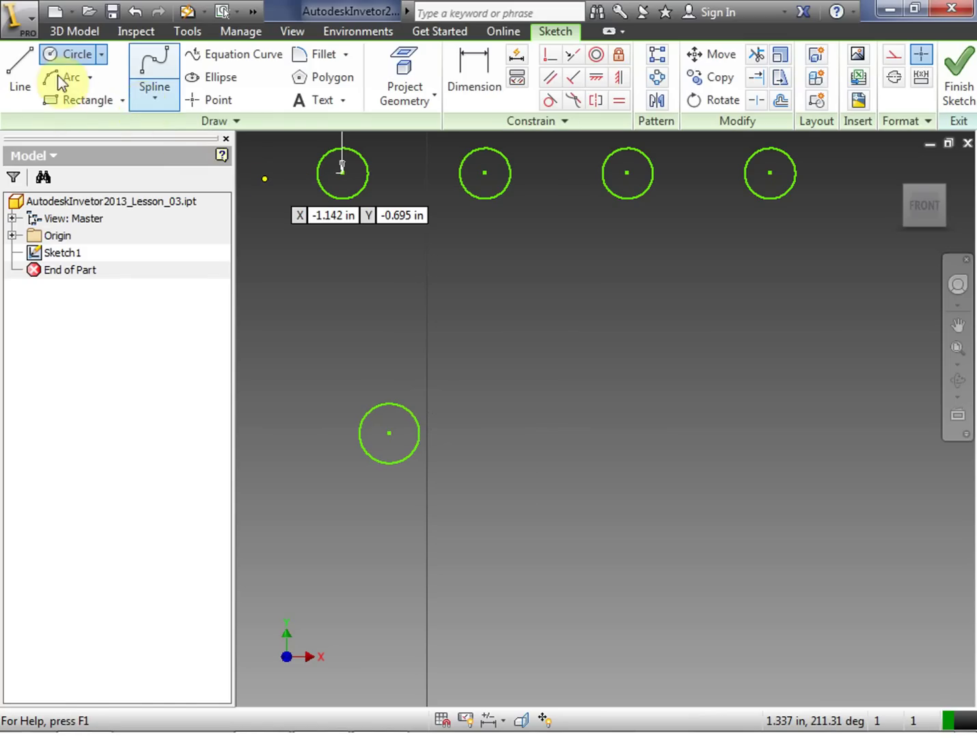
{"action": "left_click", "coordinate": [219, 101]}
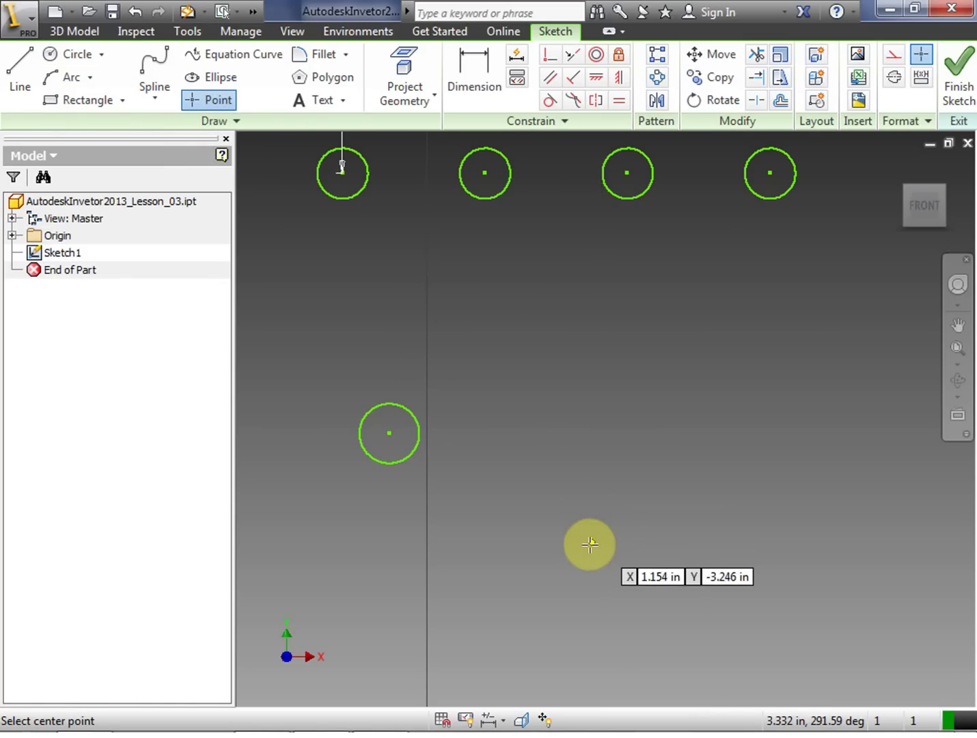
{"action": "left_click", "coordinate": [589, 545]}
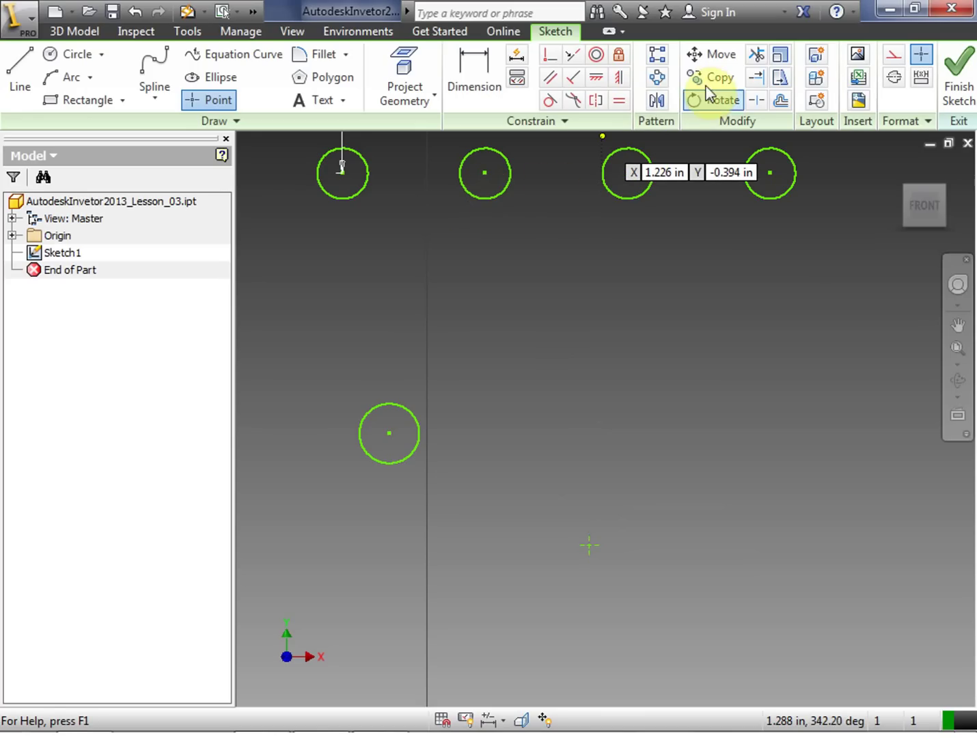
Step: Preview a circular pattern of a top circle and the lower circle: 6 copies, 360 deg, around the point
{"action": "left_click", "coordinate": [663, 77]}
{"action": "left_click", "coordinate": [608, 180]}
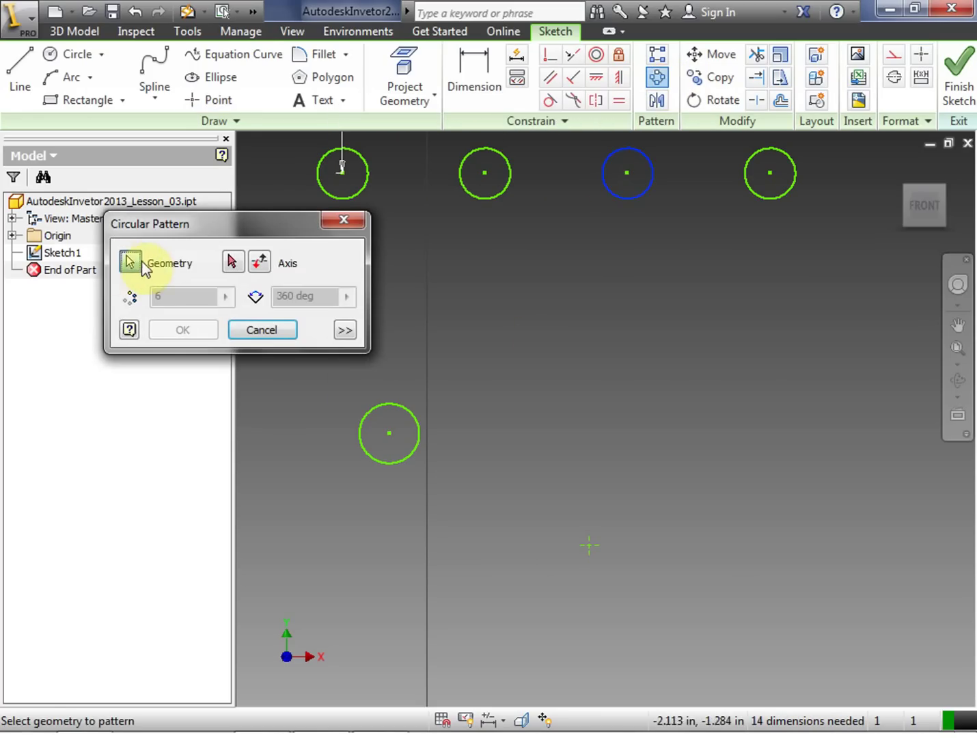
{"action": "left_click", "coordinate": [382, 404]}
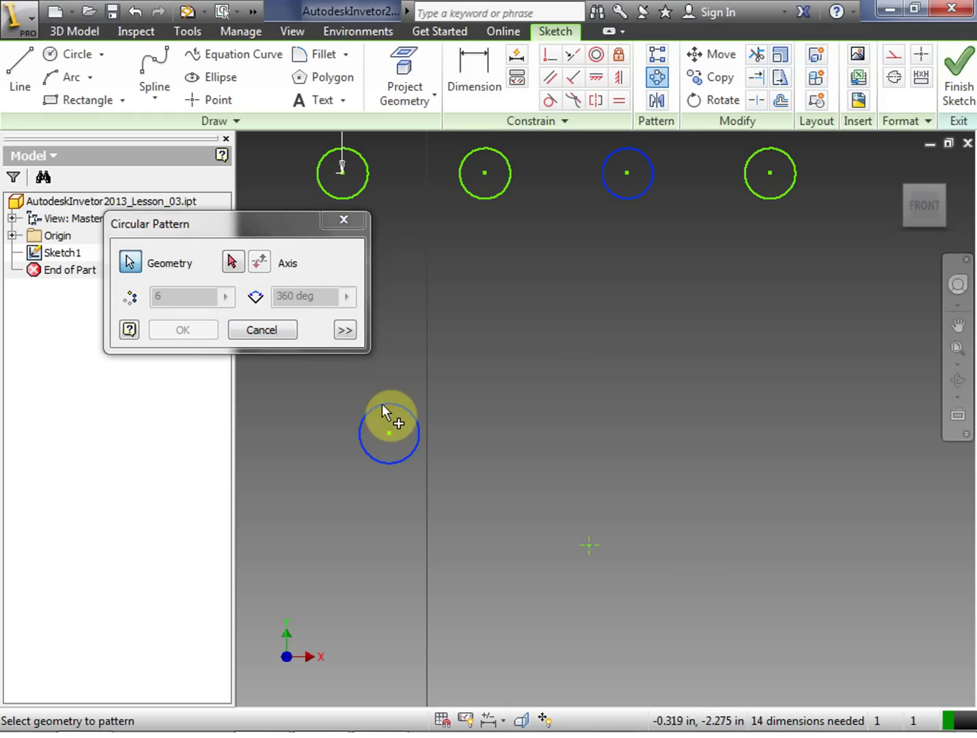
{"action": "left_click", "coordinate": [232, 262]}
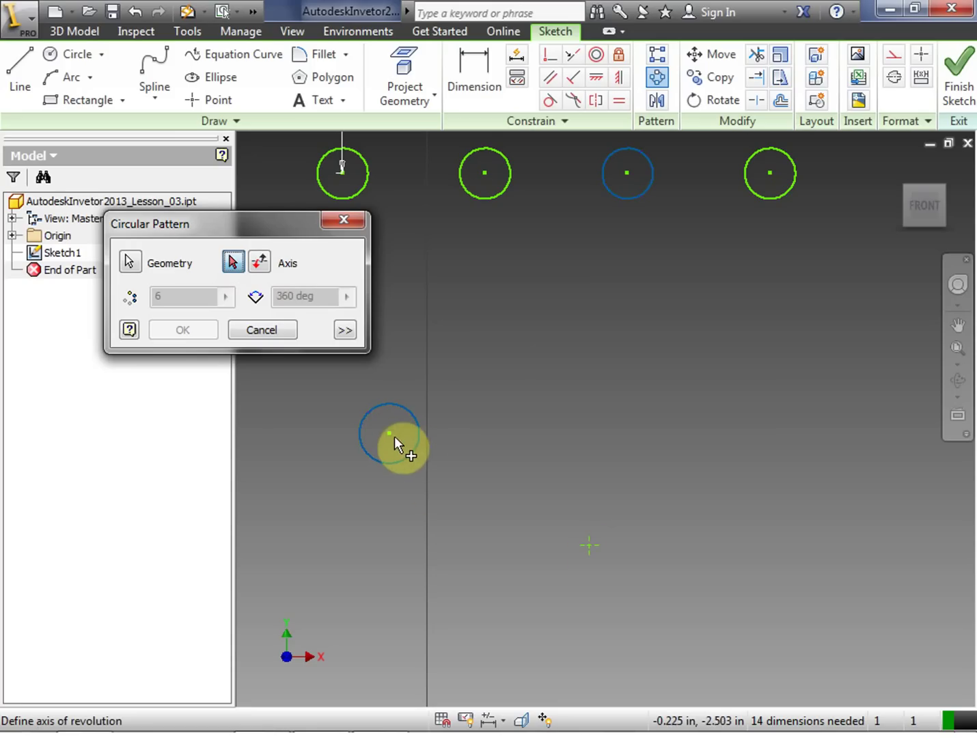
{"action": "left_click", "coordinate": [589, 544]}
{"action": "scroll", "coordinate": [634, 482], "scroll_direction": "down", "scroll_amount": 2}
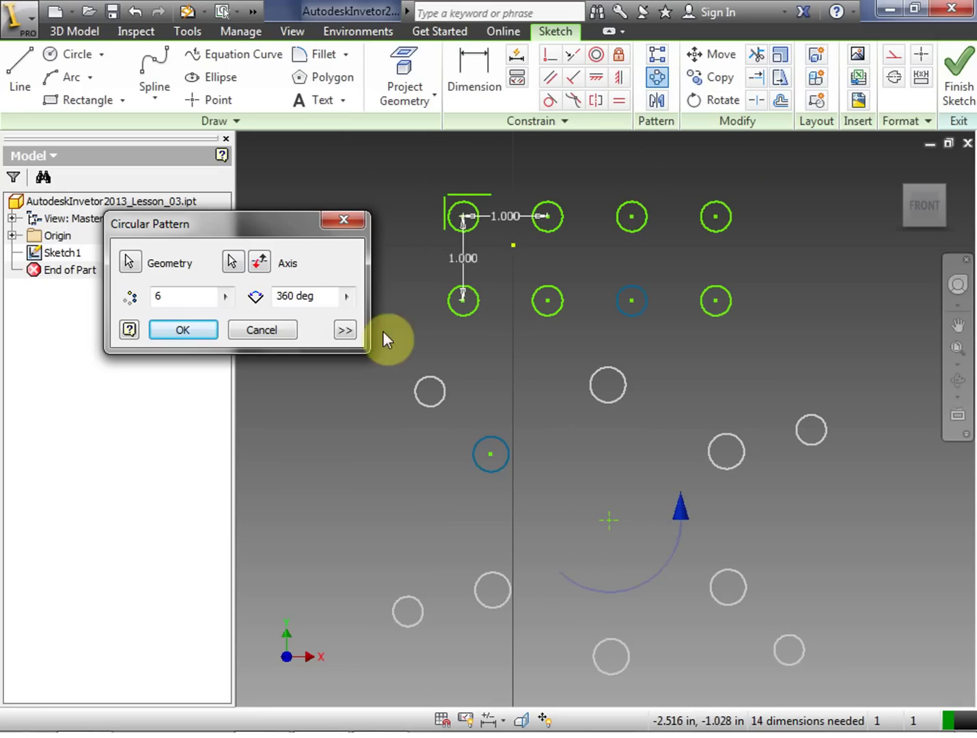
{"action": "left_click", "coordinate": [625, 299]}
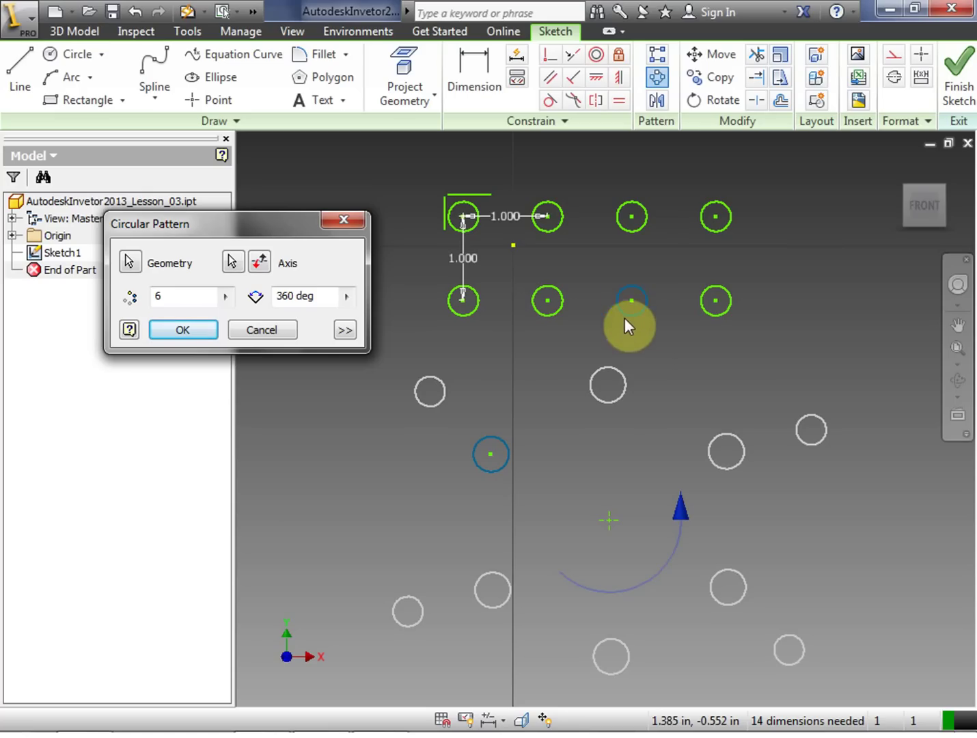
{"action": "left_click", "coordinate": [628, 302], "text": "ctrl"}
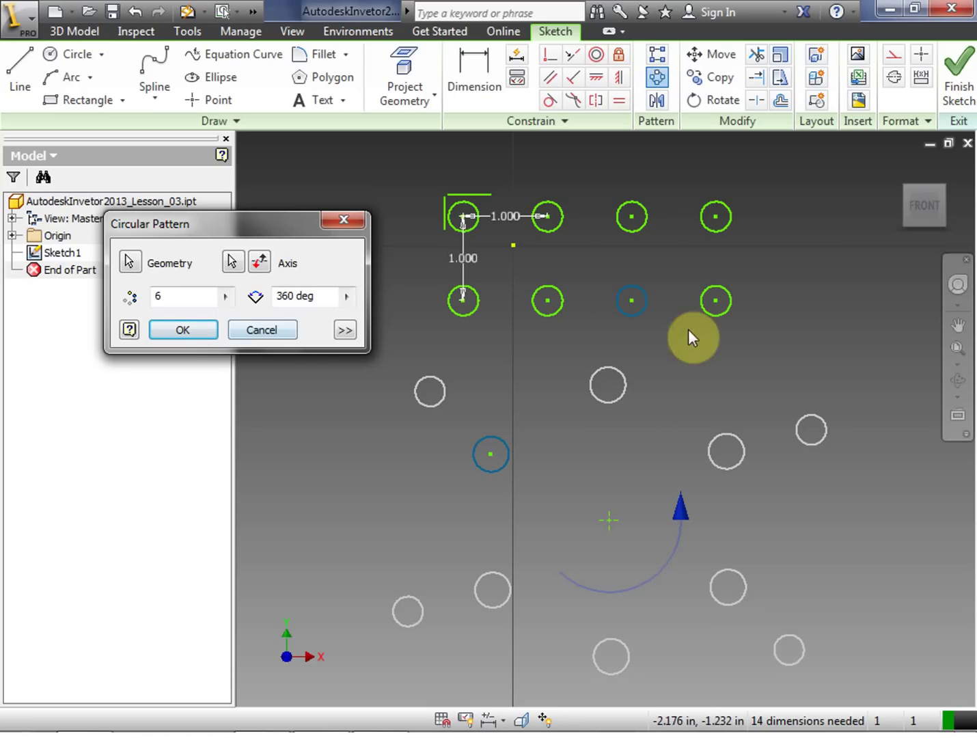
Step: Restart the circular pattern using only the lower circle, with the sketch point as axis
{"action": "left_click", "coordinate": [265, 331]}
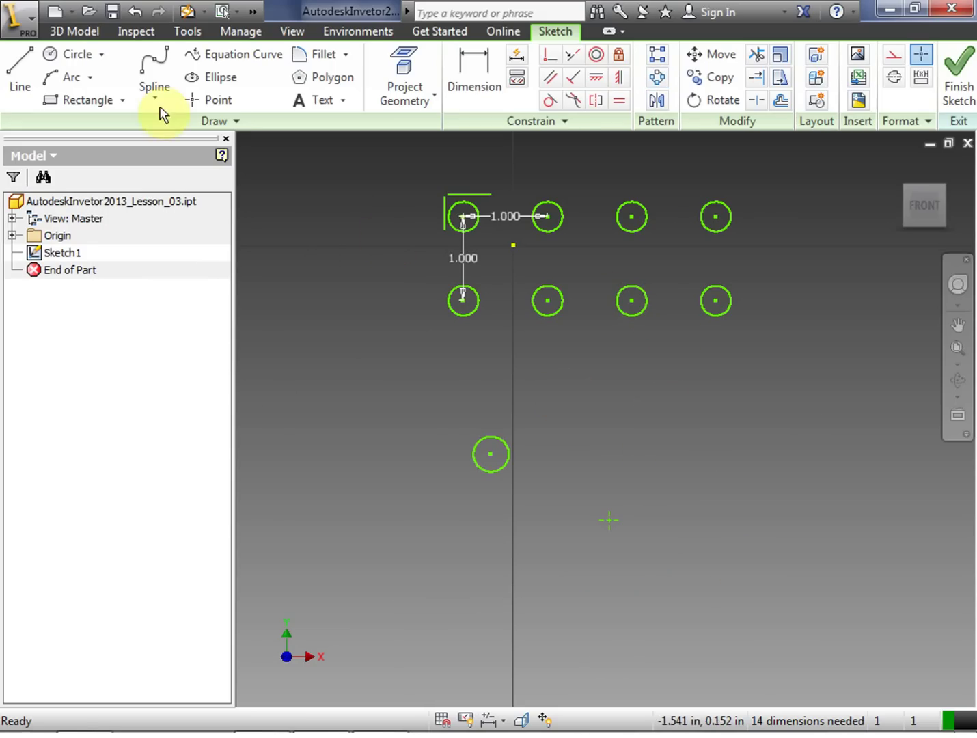
{"action": "left_click", "coordinate": [656, 79]}
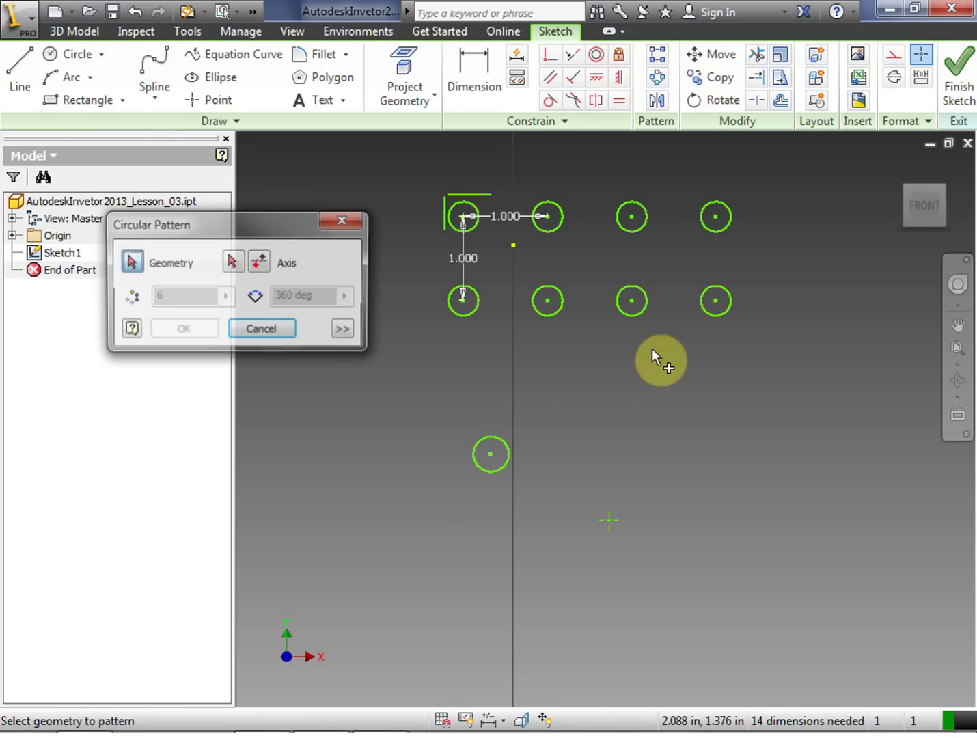
{"action": "left_click", "coordinate": [499, 440]}
{"action": "left_click", "coordinate": [232, 263]}
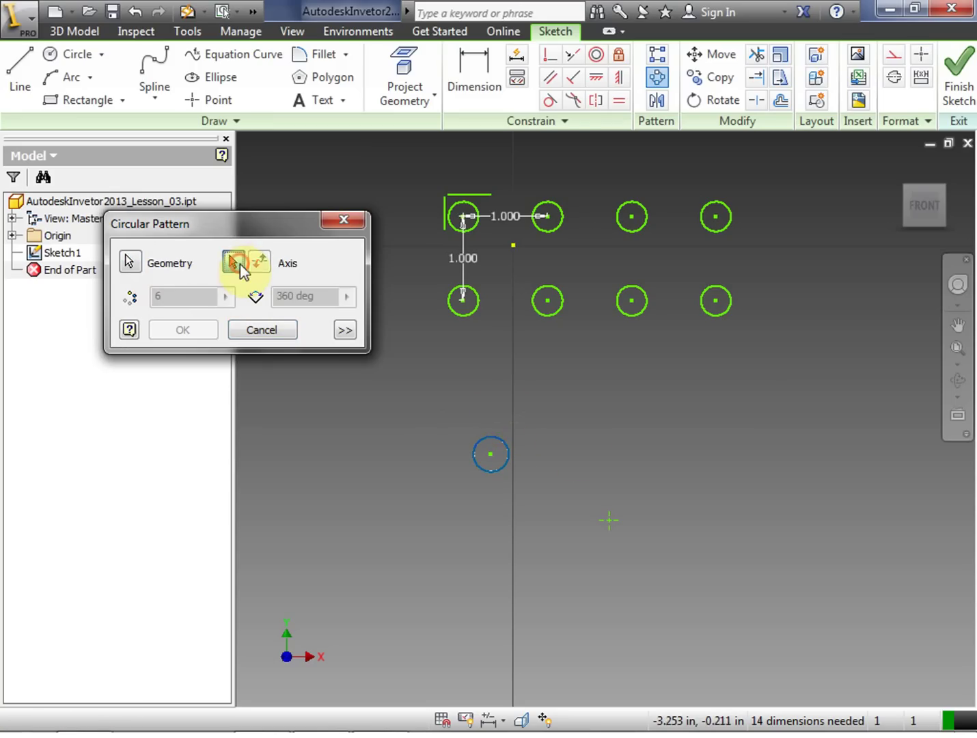
{"action": "left_click", "coordinate": [610, 521]}
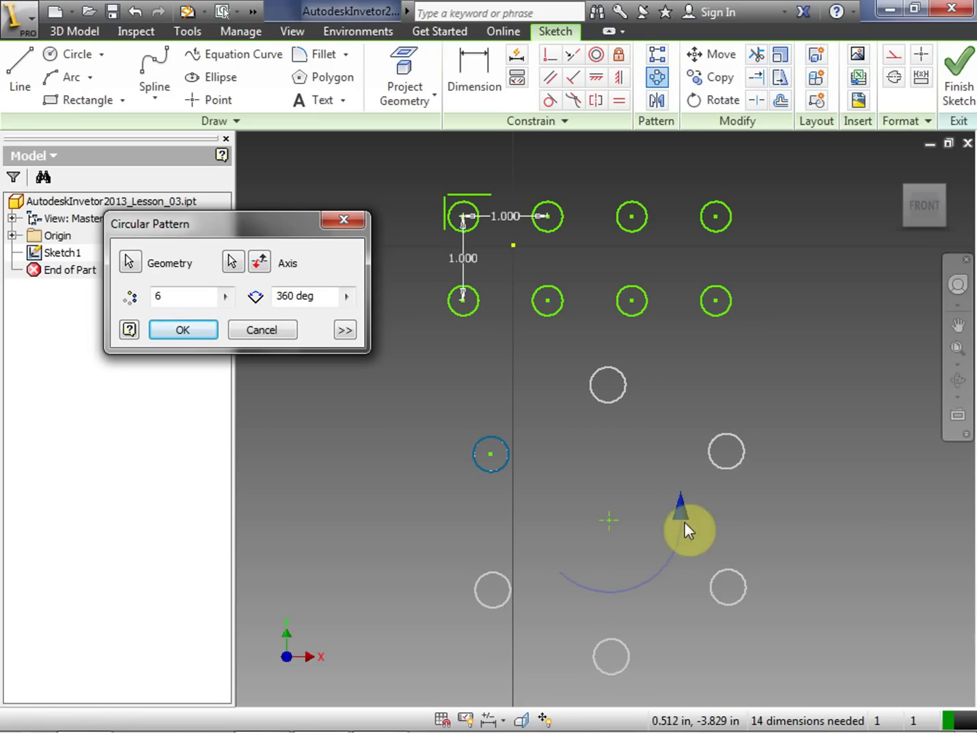
Step: Set the circular pattern to 6 copies over a 90 degree angle
{"action": "double_click", "coordinate": [166, 298]}
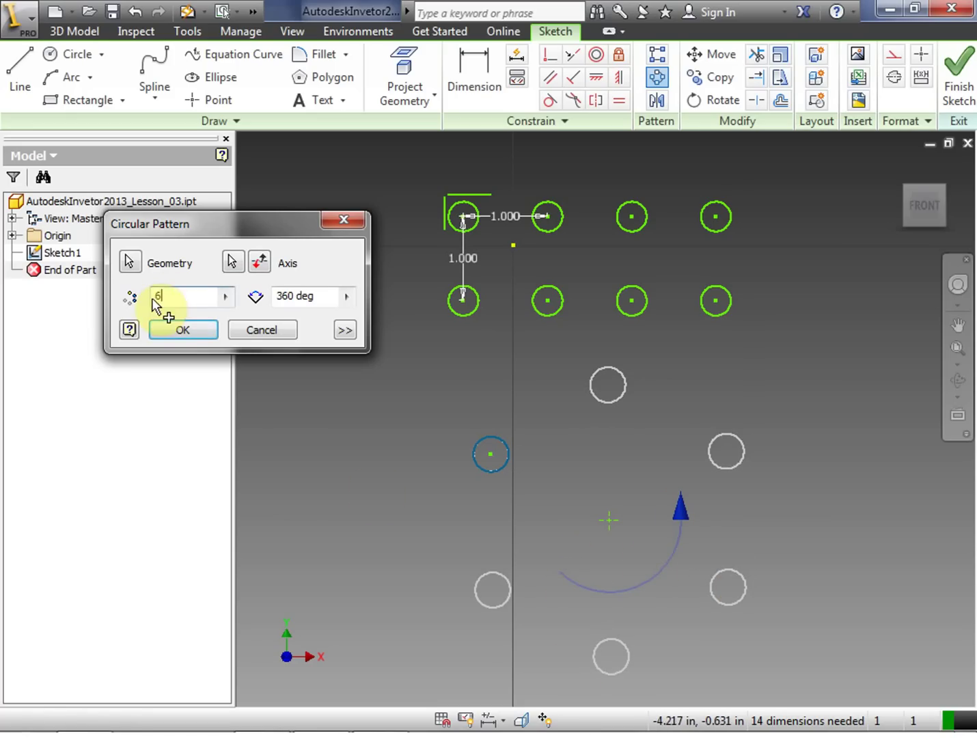
{"action": "type", "text": "2"}
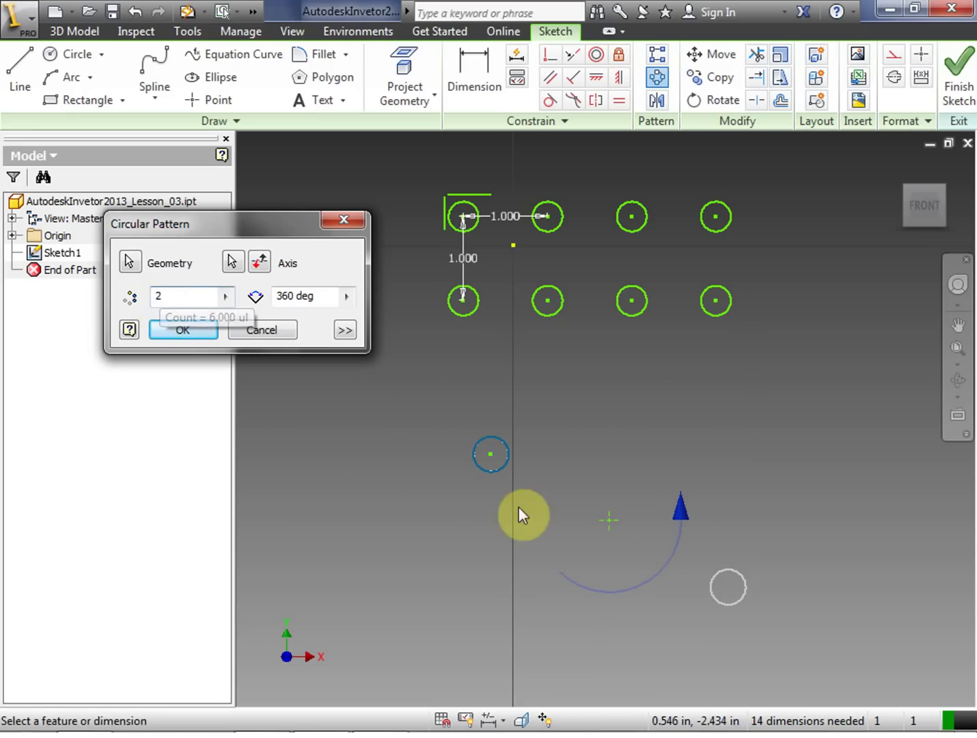
{"action": "double_click", "coordinate": [156, 298]}
{"action": "type", "text": "6"}
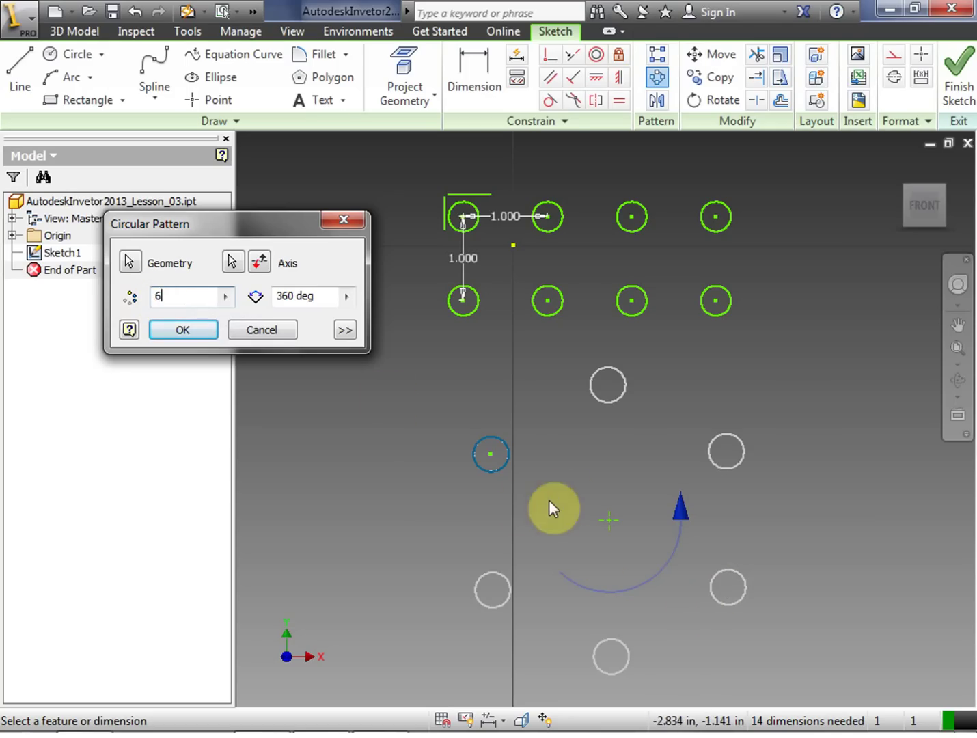
{"action": "double_click", "coordinate": [295, 297]}
{"action": "key", "text": "BackSpace"}
{"action": "type", "text": "90"}
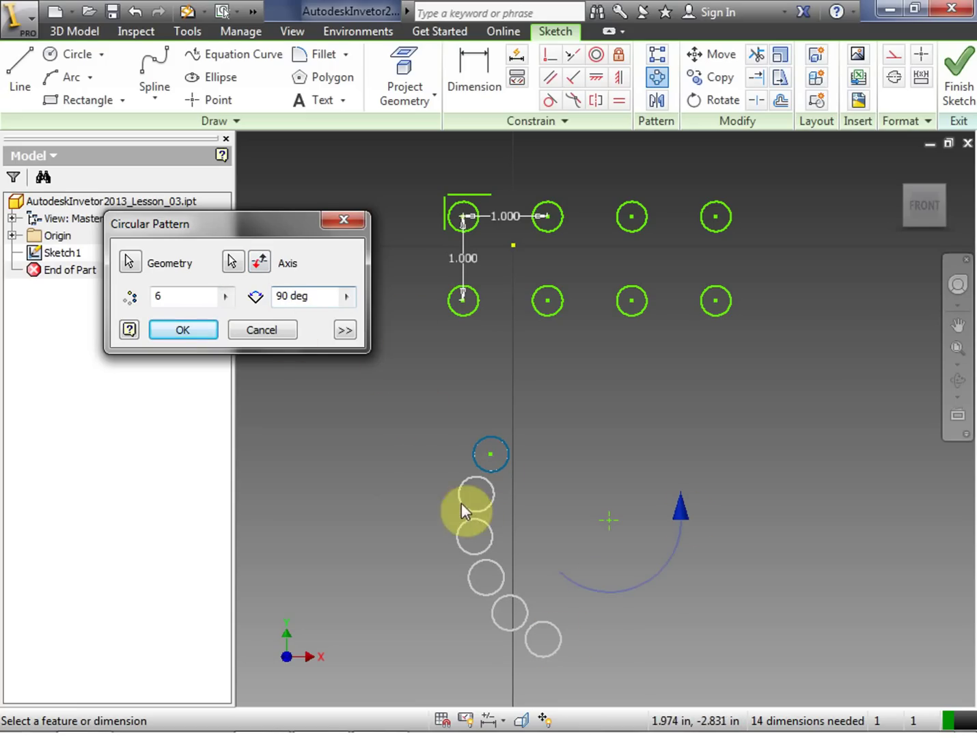
Step: Flip the pattern to arc up and right, apply it, then resize the circles
{"action": "left_click", "coordinate": [261, 264]}
{"action": "left_click", "coordinate": [261, 265]}
{"action": "left_click", "coordinate": [261, 264]}
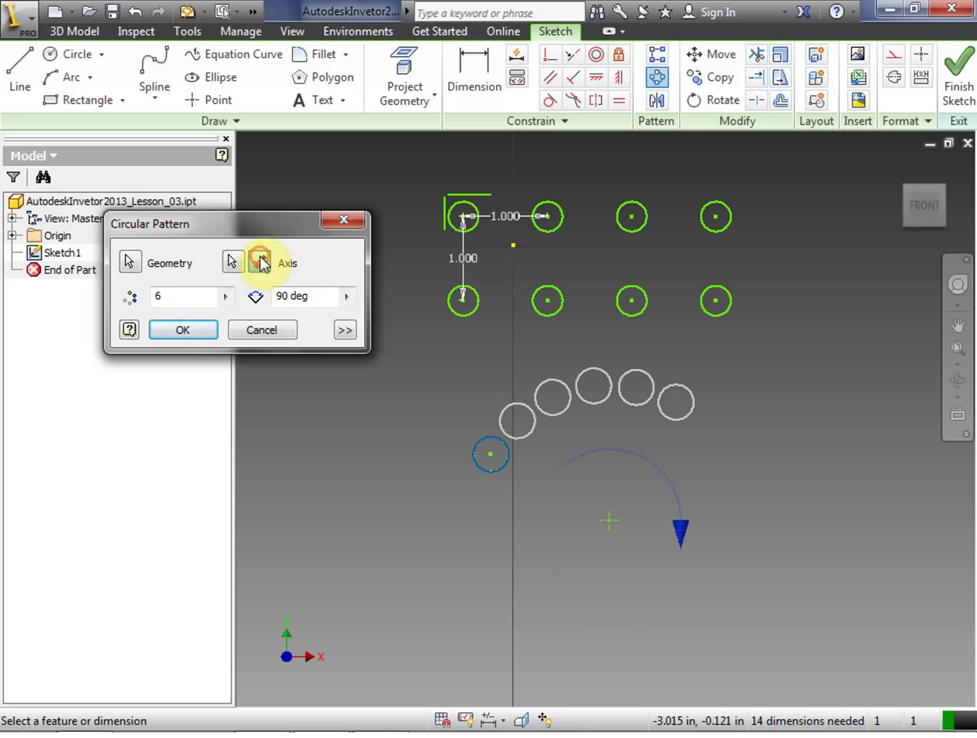
{"action": "left_click", "coordinate": [183, 338]}
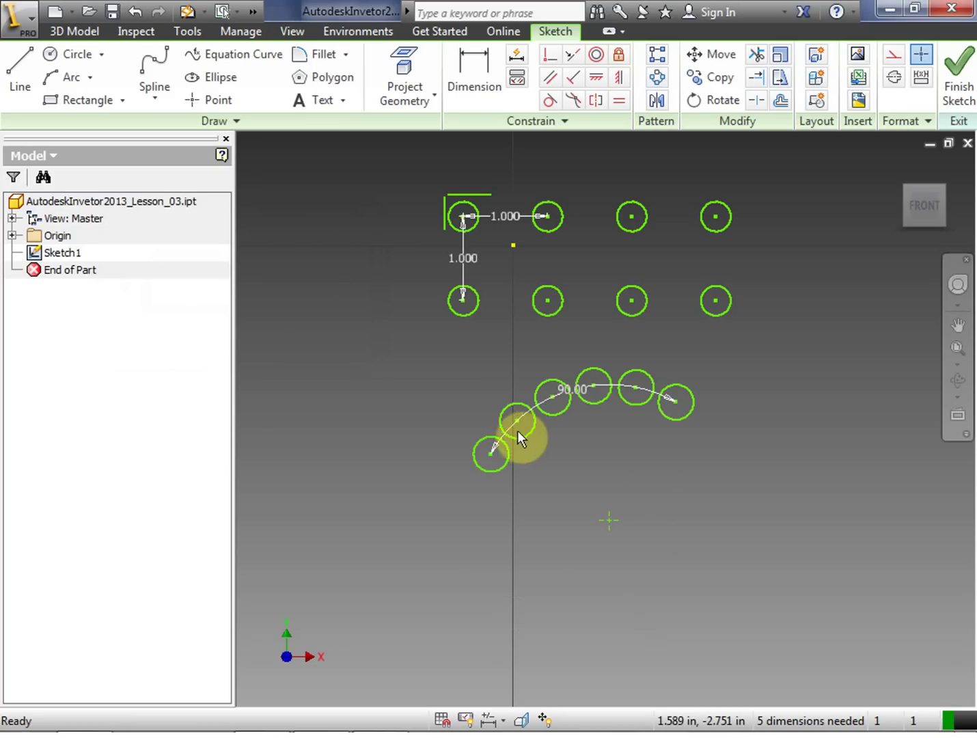
{"action": "mouse_move", "coordinate": [529, 431]}
{"action": "left_mouse_down"}
{"action": "mouse_move", "coordinate": [549, 456]}
{"action": "mouse_move", "coordinate": [524, 431]}
{"action": "left_mouse_up"}
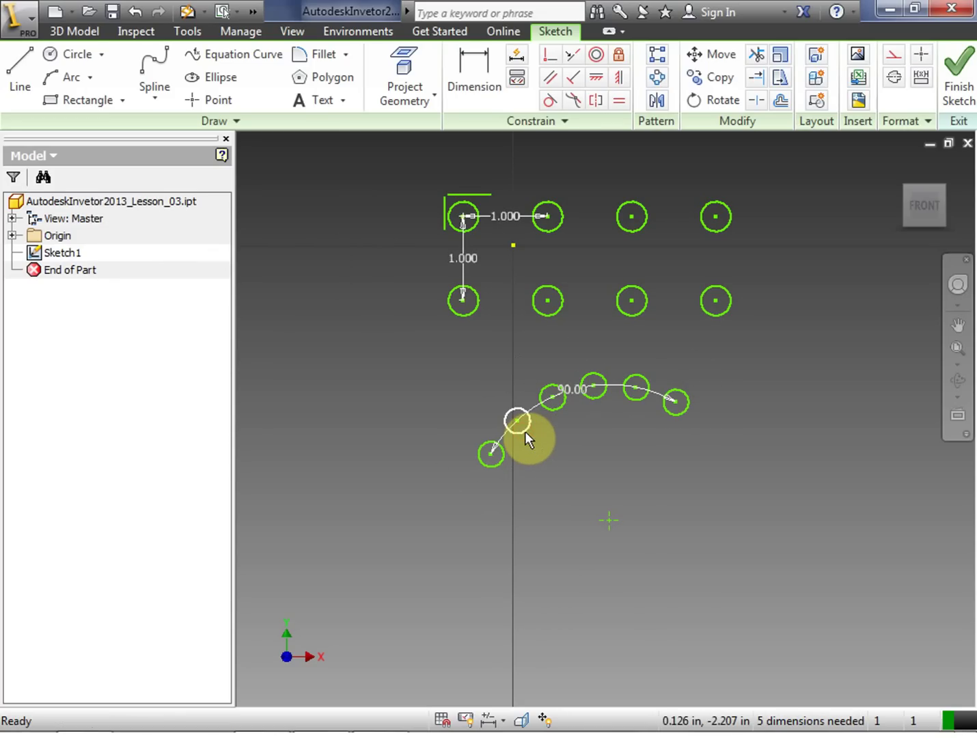
{"action": "left_click_drag", "start_coordinate": [530, 433], "coordinate": [528, 432]}
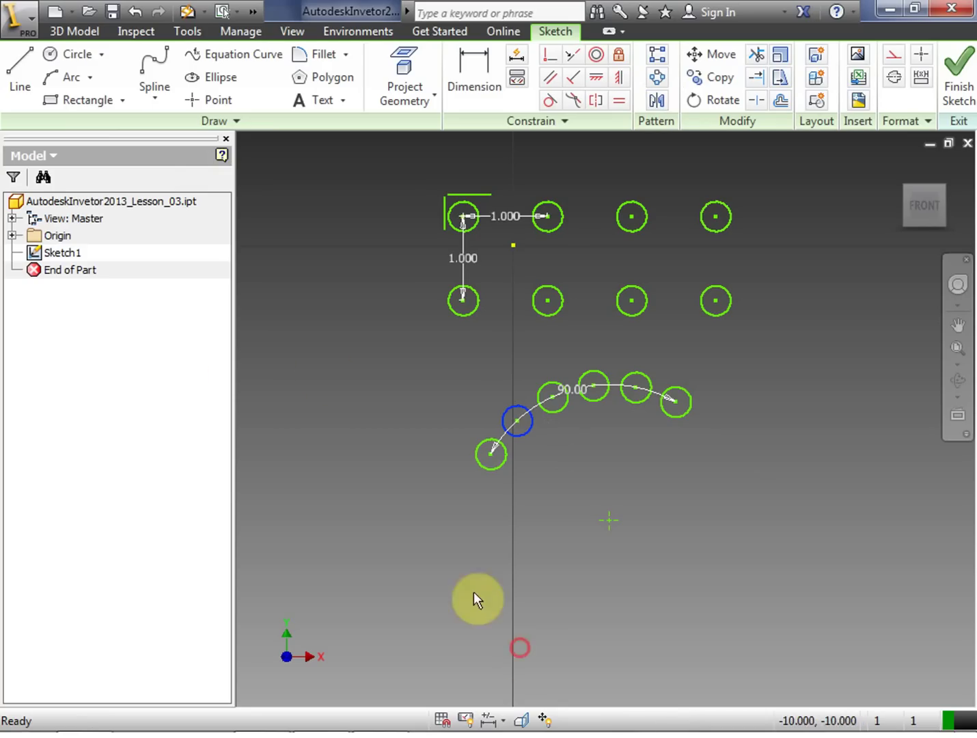
Step: Draw a two-point rectangle below the arc of circles
{"action": "left_click", "coordinate": [54, 101]}
{"action": "left_click", "coordinate": [435, 580]}
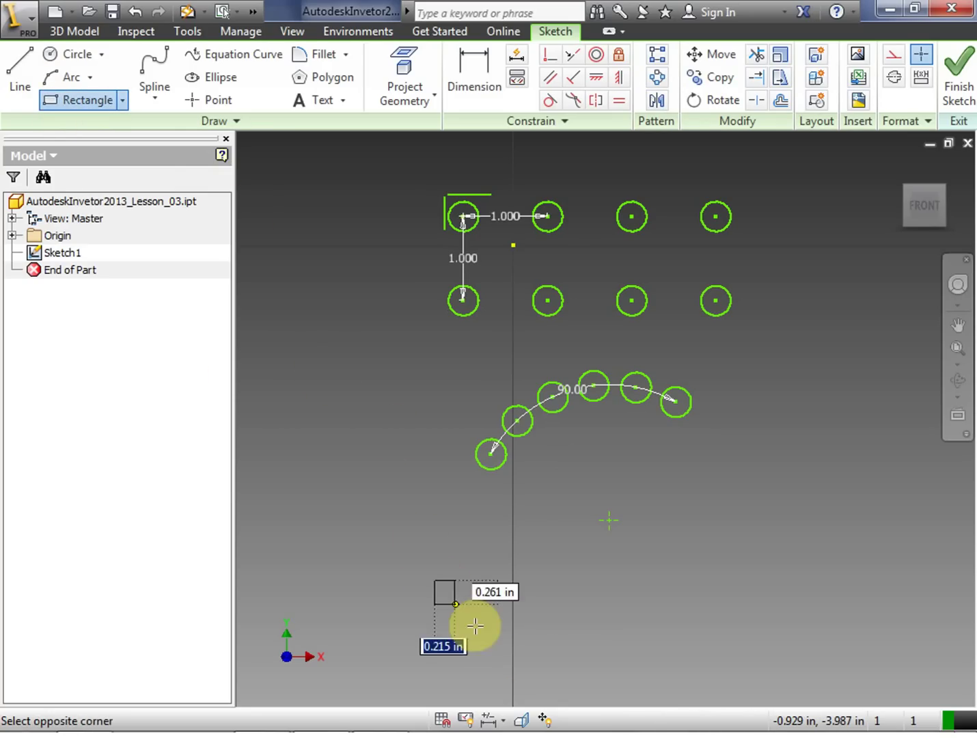
{"action": "left_click", "coordinate": [538, 637]}
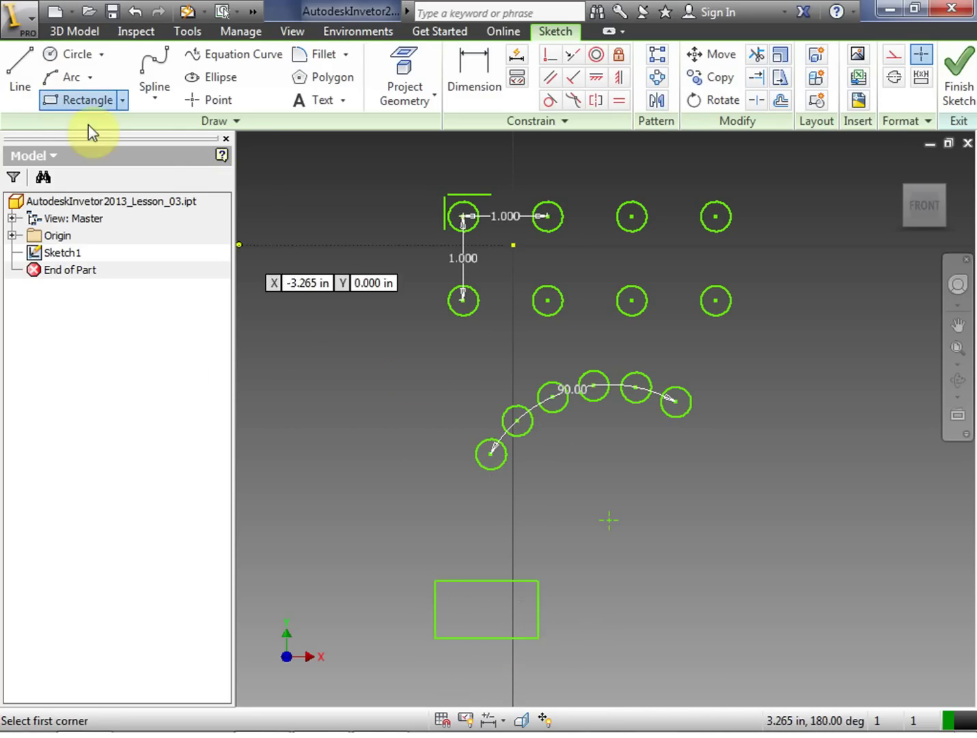
Step: Draw a vertical line to the right of the rectangle and finish with OK
{"action": "left_click", "coordinate": [20, 71]}
{"action": "left_click", "coordinate": [579, 555]}
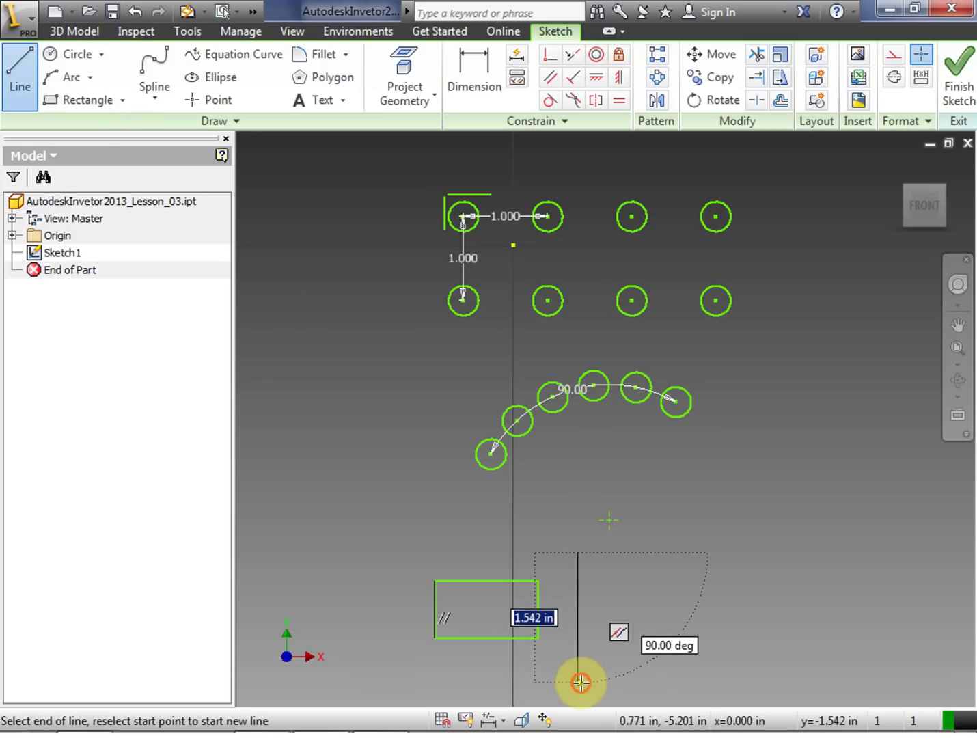
{"action": "left_click", "coordinate": [578, 681]}
{"action": "right_click", "coordinate": [738, 616]}
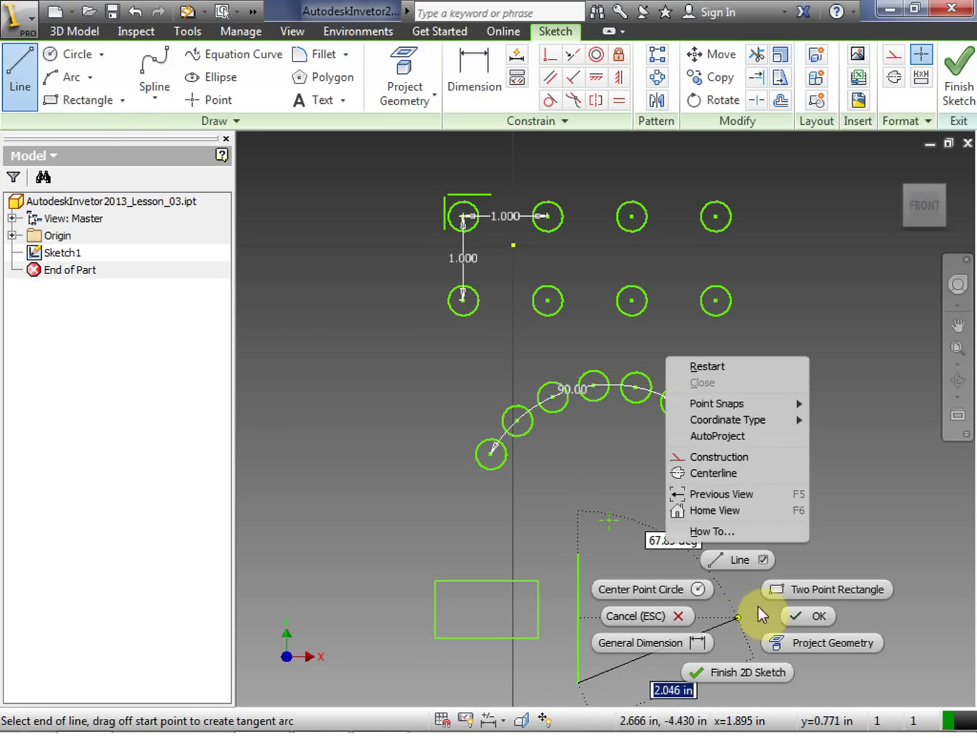
{"action": "left_click", "coordinate": [794, 618]}
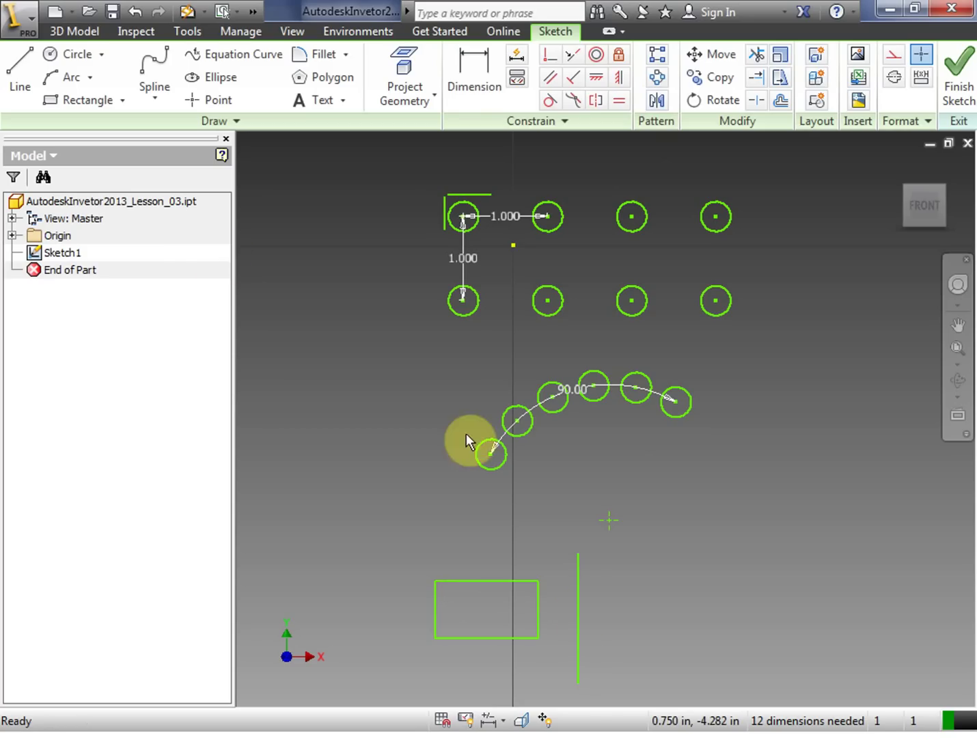
Step: Mirror the rectangle's four edges across the vertical line to create a matching rectangle
{"action": "left_click", "coordinate": [656, 99]}
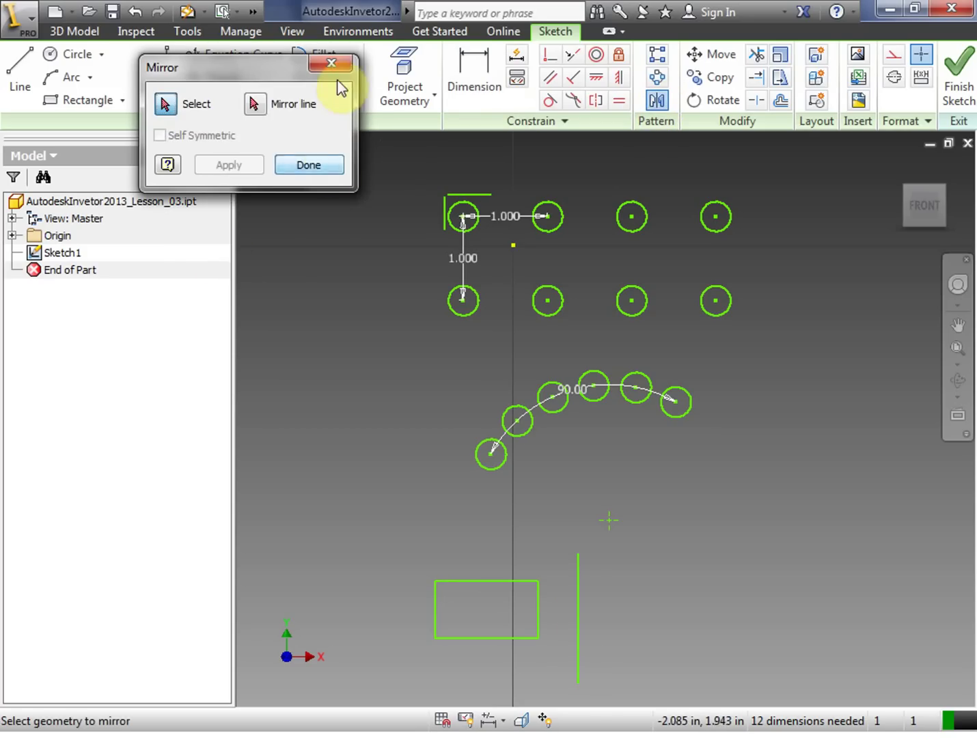
{"action": "left_click", "coordinate": [333, 62]}
{"action": "left_click", "coordinate": [661, 102]}
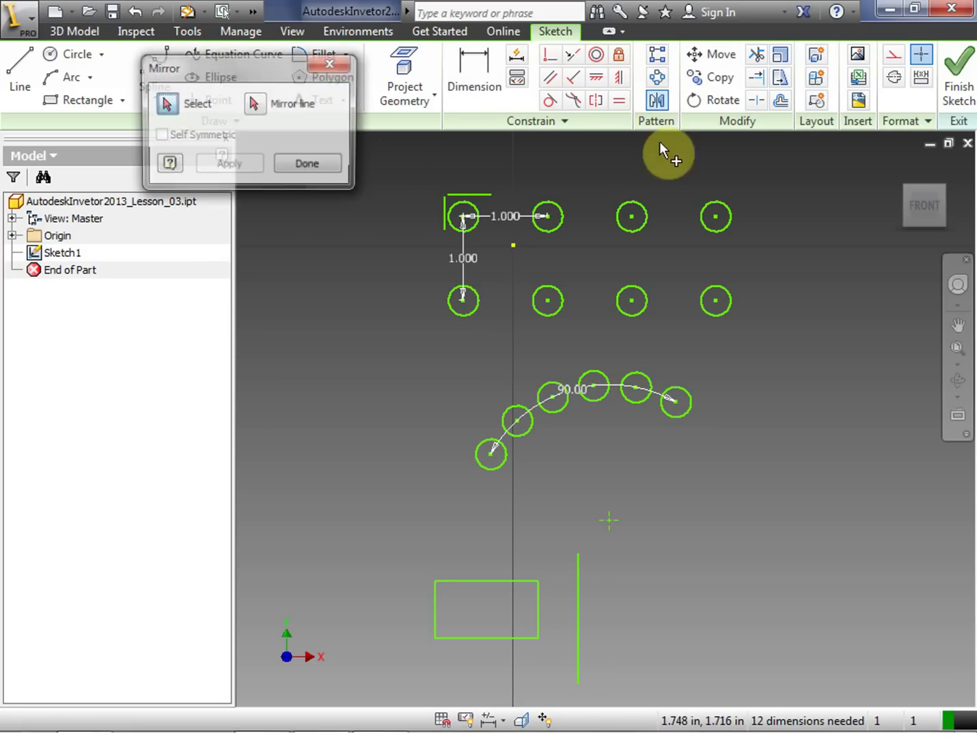
{"action": "left_click", "coordinate": [503, 580]}
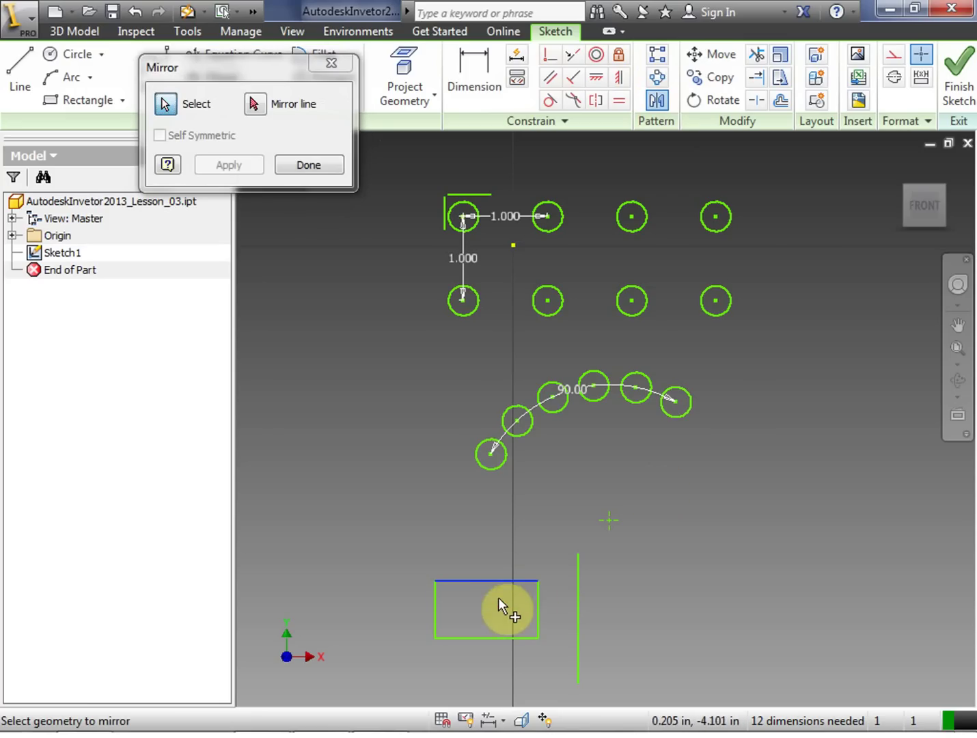
{"action": "left_click", "coordinate": [436, 608]}
{"action": "left_click", "coordinate": [467, 638]}
{"action": "left_click", "coordinate": [537, 613]}
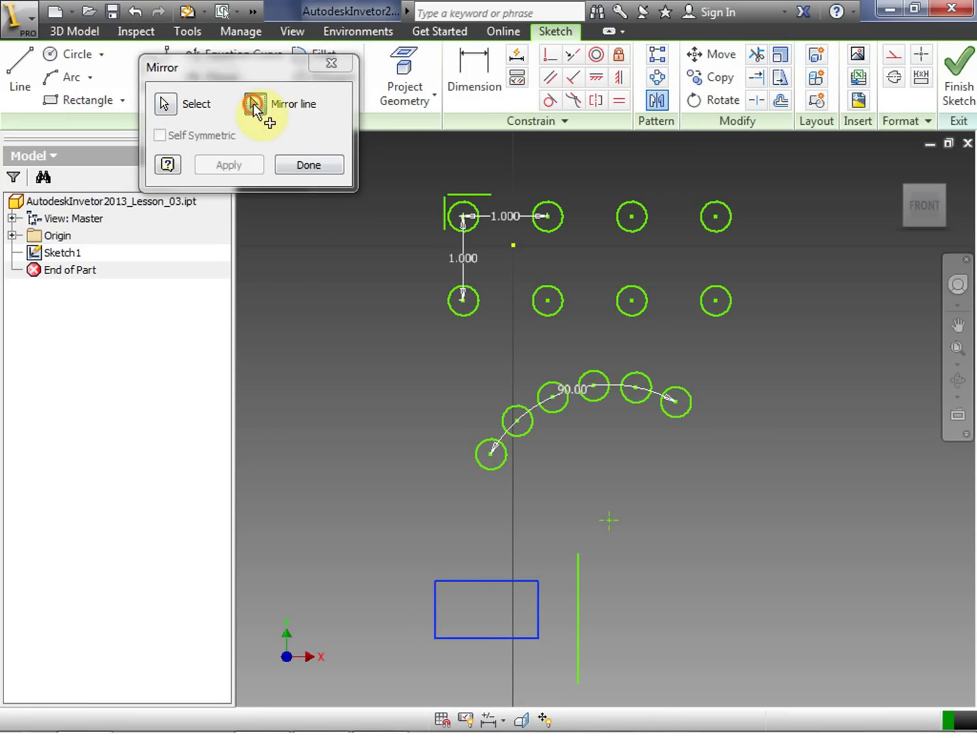
{"action": "left_click", "coordinate": [284, 111]}
{"action": "left_click", "coordinate": [578, 592]}
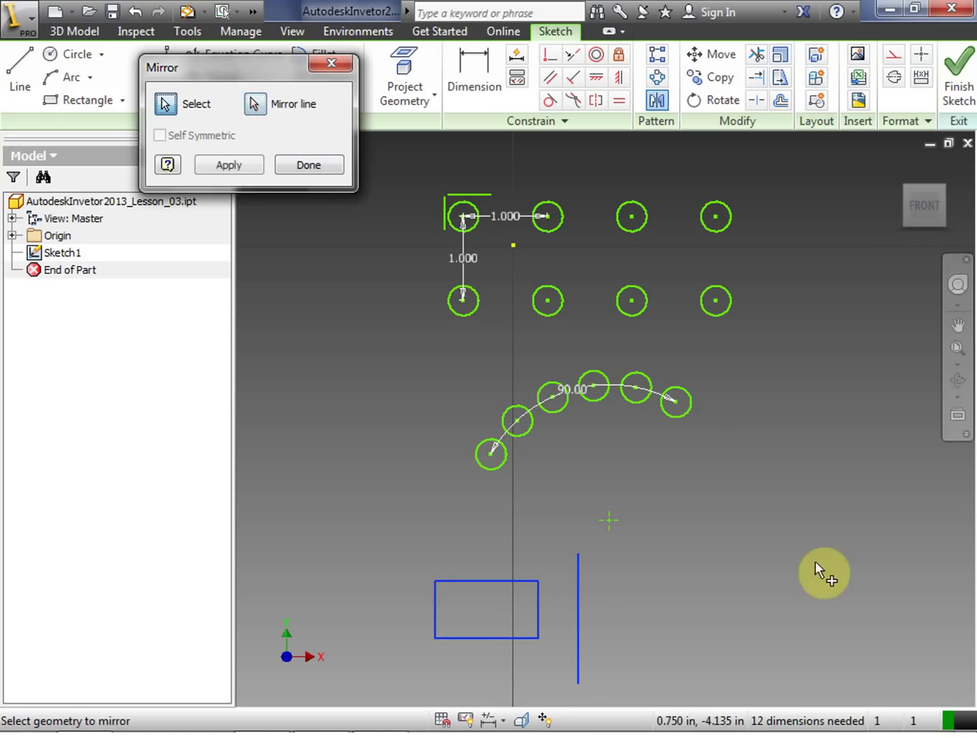
{"action": "left_click", "coordinate": [240, 167]}
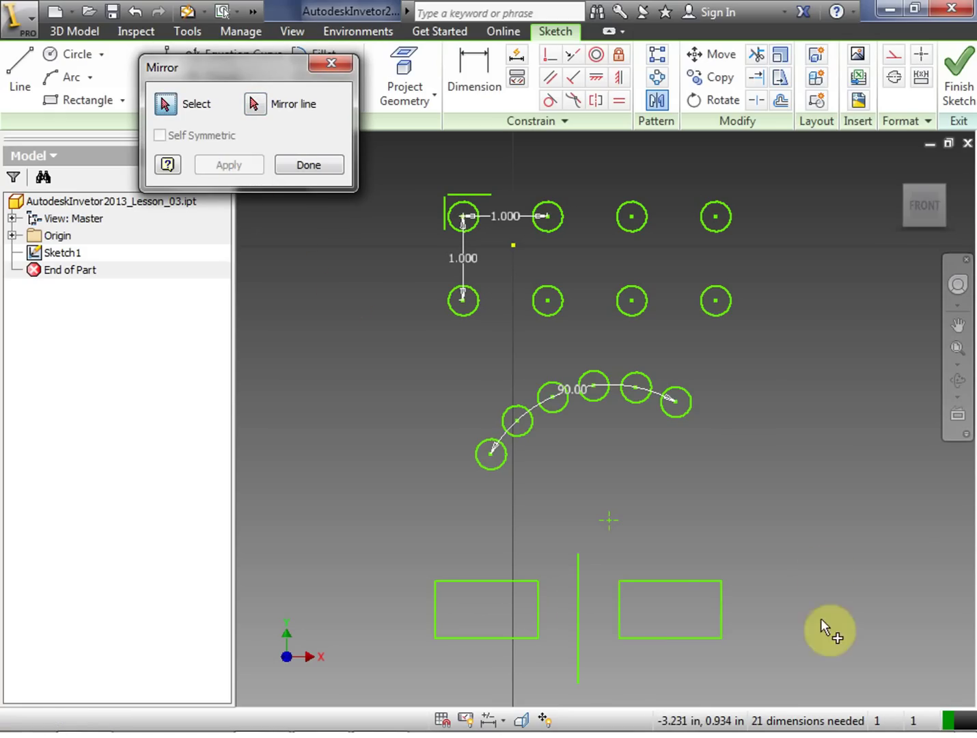
{"action": "left_click", "coordinate": [313, 166]}
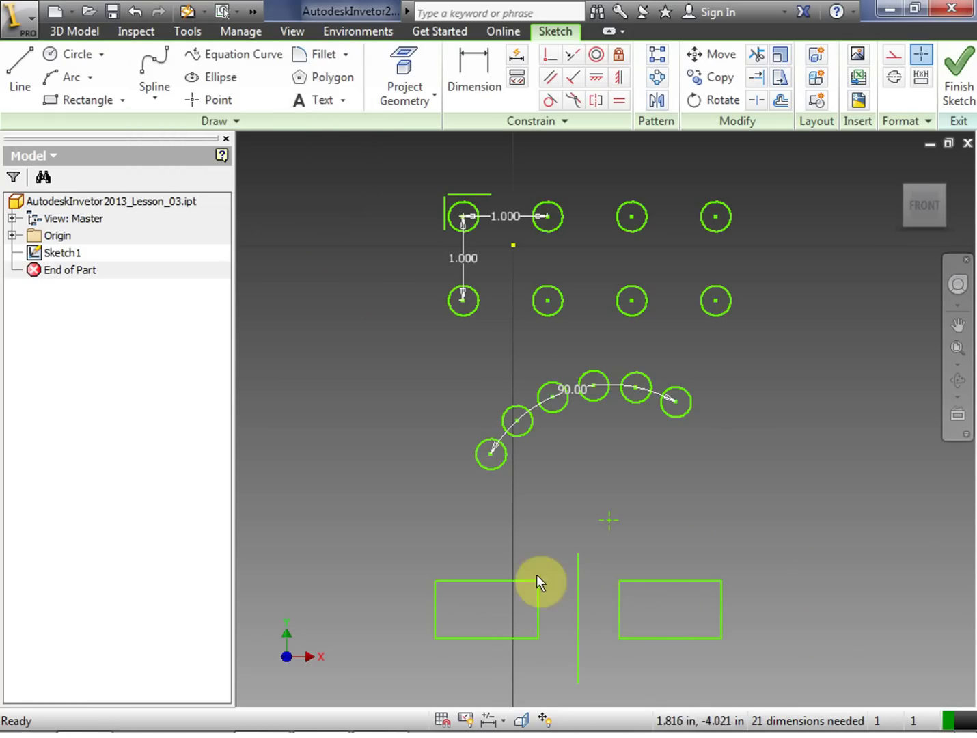
Step: Drag the mirror line to pull both rectangles' inner edges closer
{"action": "mouse_move", "coordinate": [578, 593]}
{"action": "left_mouse_down"}
{"action": "mouse_move", "coordinate": [603, 556]}
{"action": "mouse_move", "coordinate": [574, 595]}
{"action": "mouse_move", "coordinate": [617, 574]}
{"action": "mouse_move", "coordinate": [655, 602]}
{"action": "mouse_move", "coordinate": [567, 588]}
{"action": "mouse_move", "coordinate": [547, 546]}
{"action": "mouse_move", "coordinate": [536, 583]}
{"action": "mouse_move", "coordinate": [580, 591]}
{"action": "left_mouse_up"}
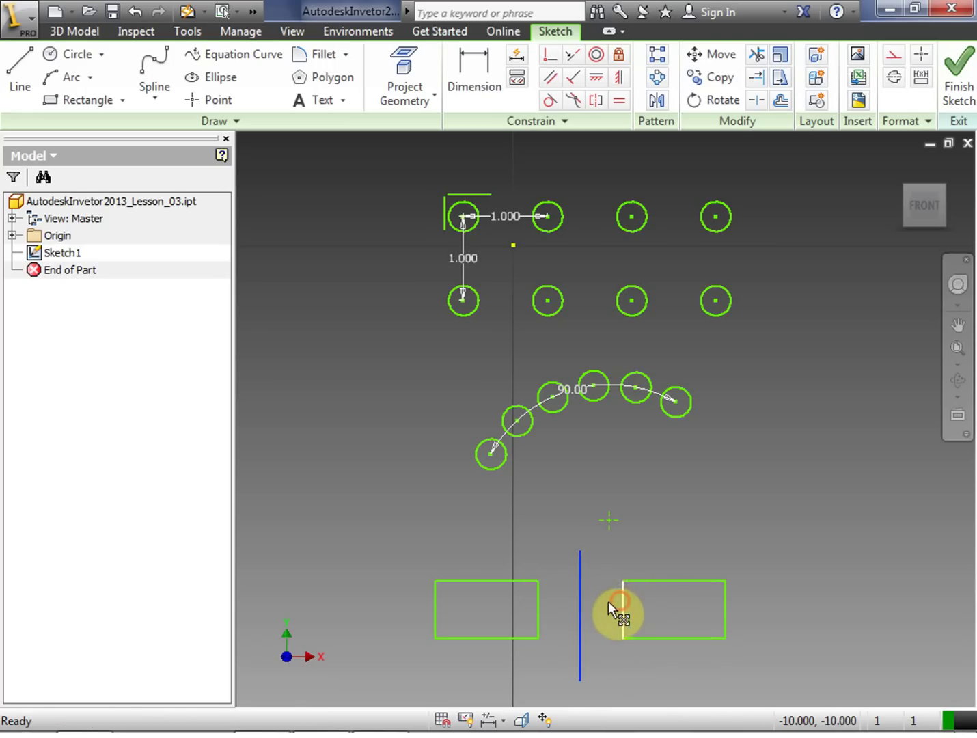
{"action": "mouse_move", "coordinate": [604, 598]}
{"action": "left_mouse_down"}
{"action": "mouse_move", "coordinate": [594, 593]}
{"action": "mouse_move", "coordinate": [642, 609]}
{"action": "mouse_move", "coordinate": [605, 607]}
{"action": "left_mouse_up"}
{"action": "right_click", "coordinate": [580, 595]}
{"action": "left_click", "coordinate": [614, 616]}
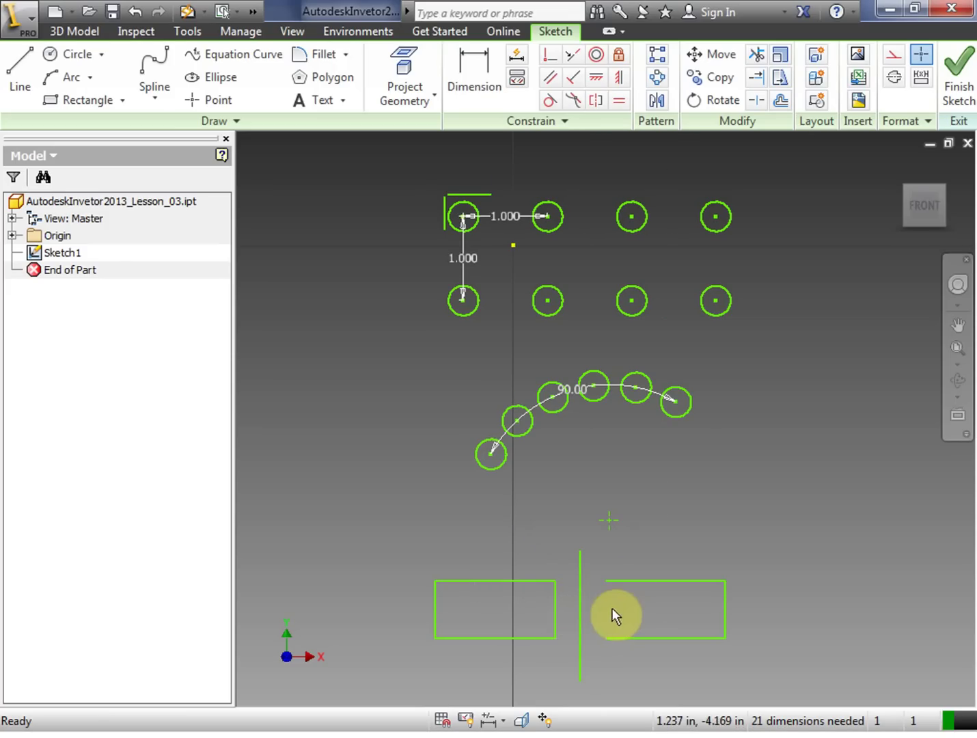
{"action": "left_click", "coordinate": [628, 538]}
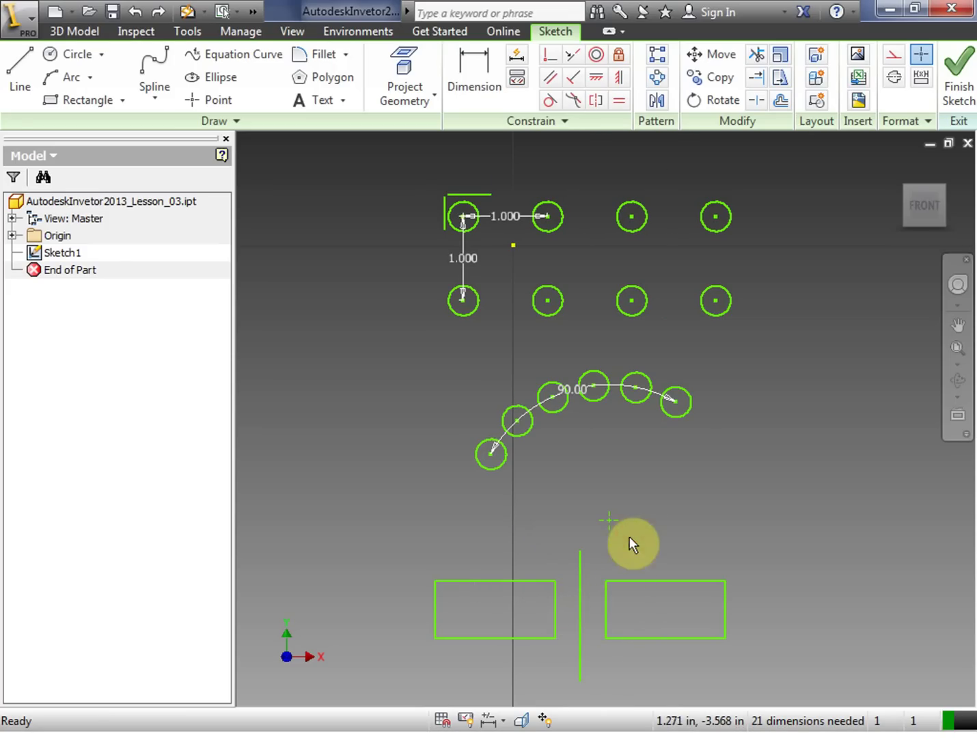
Step: Delete the vertical mirror line and shift the right rectangle's left edge
{"action": "left_click", "coordinate": [579, 588]}
{"action": "right_click", "coordinate": [579, 588]}
{"action": "left_click", "coordinate": [581, 530]}
{"action": "mouse_move", "coordinate": [607, 608]}
{"action": "left_mouse_down"}
{"action": "mouse_move", "coordinate": [637, 607]}
{"action": "mouse_move", "coordinate": [598, 607]}
{"action": "left_mouse_up"}
{"action": "left_click", "coordinate": [709, 507]}
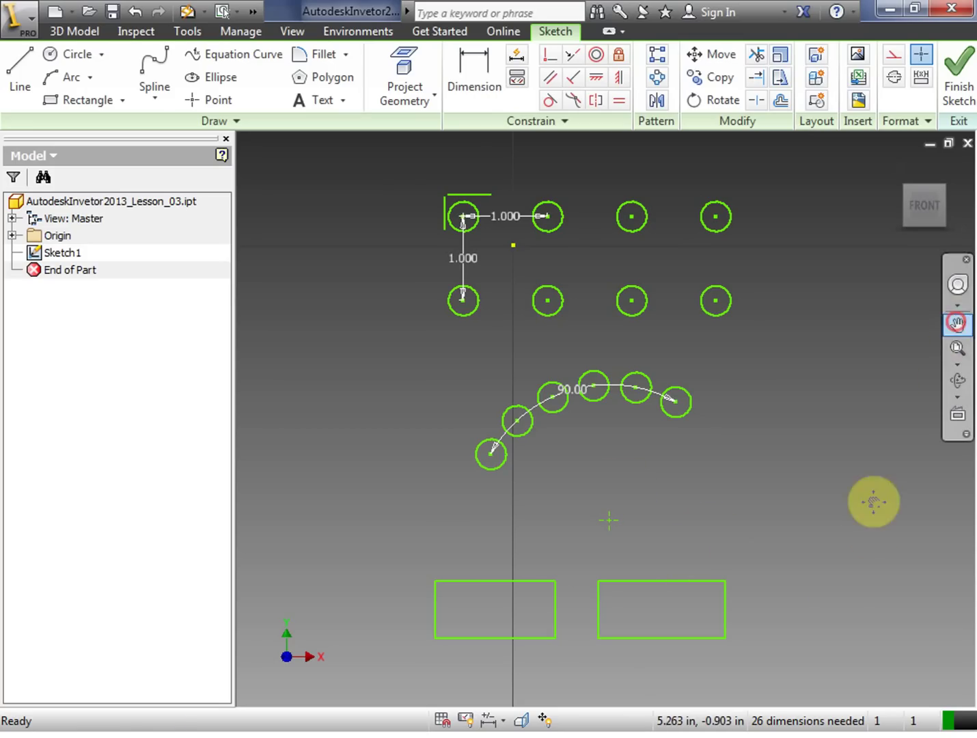
Step: Pan to free space and draw a new rectangle below the pair
{"action": "left_click", "coordinate": [957, 326]}
{"action": "mouse_move", "coordinate": [837, 592]}
{"action": "left_mouse_down"}
{"action": "mouse_move", "coordinate": [807, 439]}
{"action": "mouse_move", "coordinate": [817, 179]}
{"action": "left_mouse_up"}
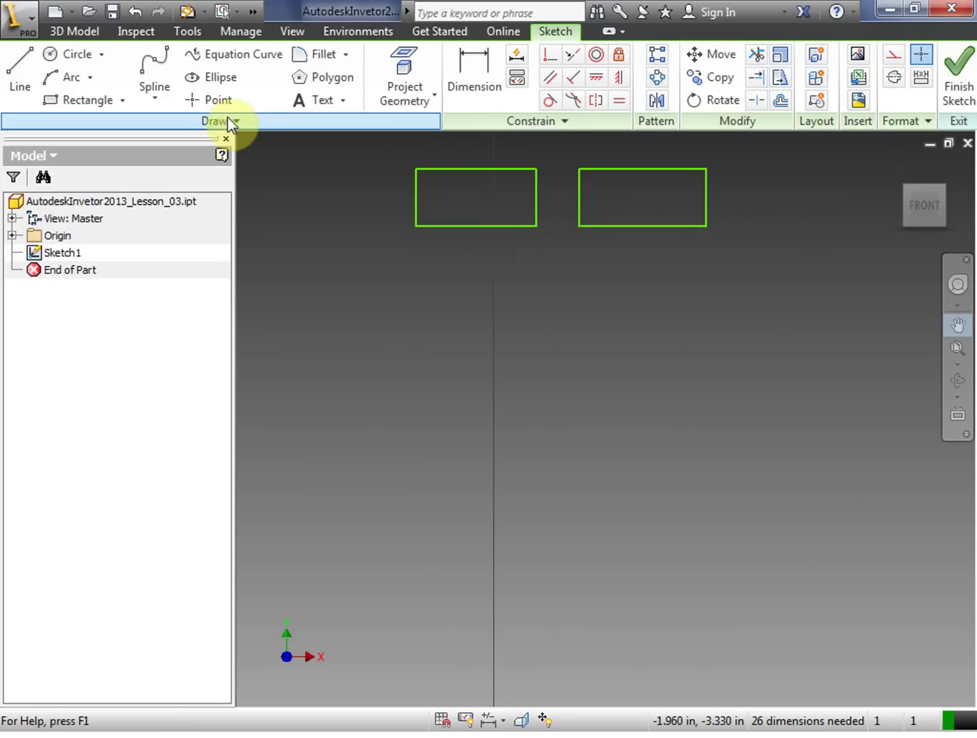
{"action": "left_click", "coordinate": [58, 102]}
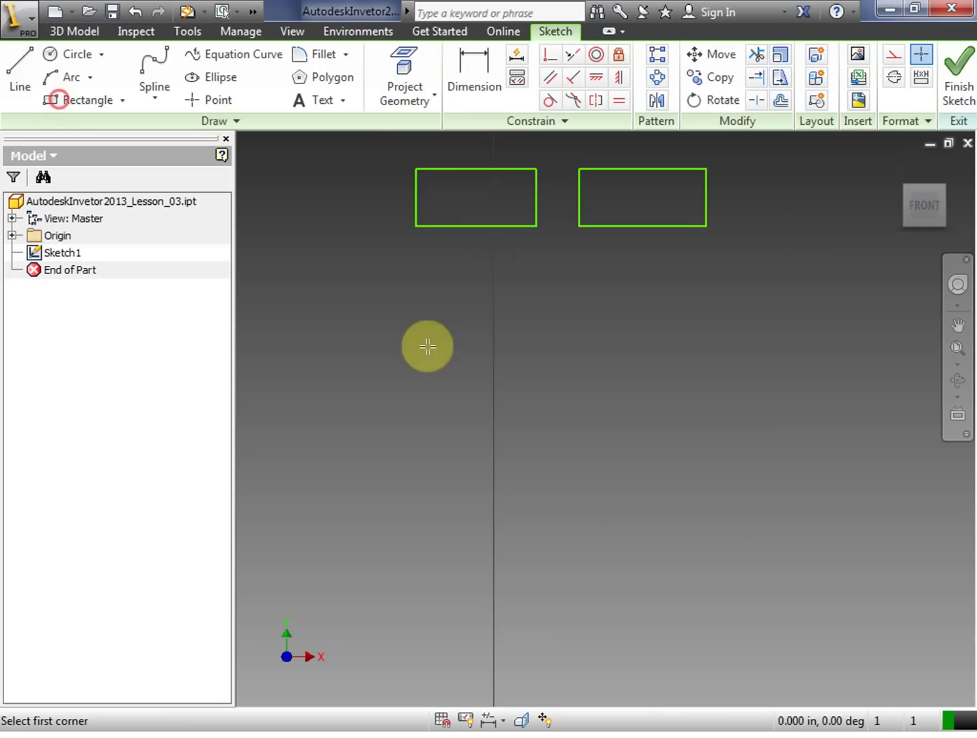
{"action": "left_click", "coordinate": [372, 473]}
{"action": "left_click", "coordinate": [537, 564]}
Step: Draw a large circle centred near the rectangle's lower-right corner, overlapping it
{"action": "left_click", "coordinate": [58, 56]}
{"action": "left_click", "coordinate": [567, 563]}
{"action": "left_click", "coordinate": [485, 541]}
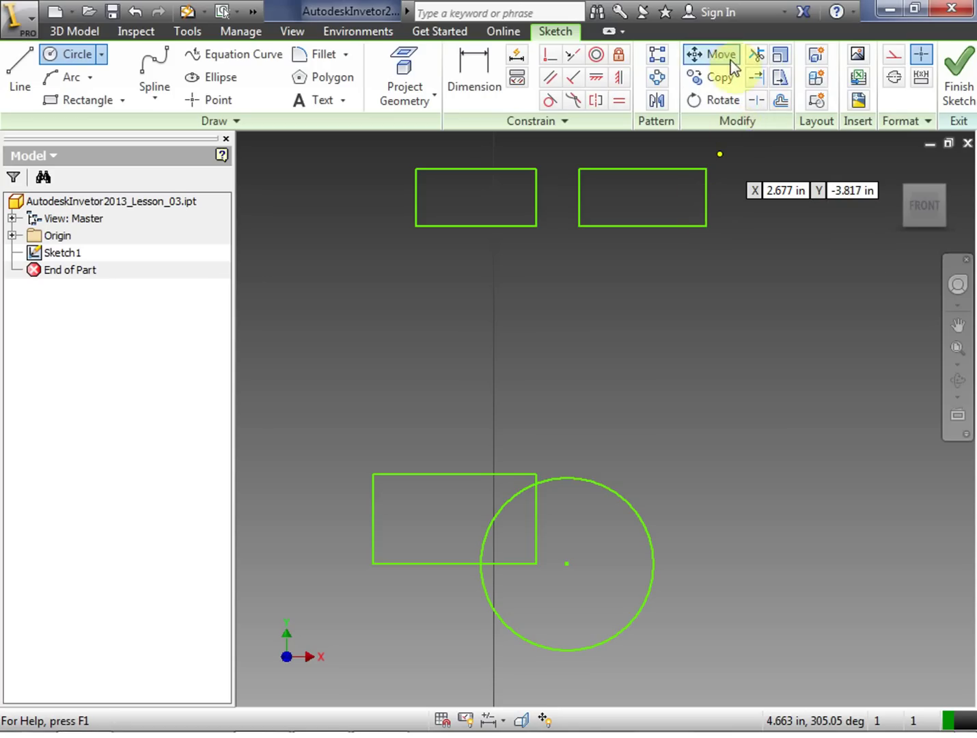
{"action": "left_click", "coordinate": [757, 56]}
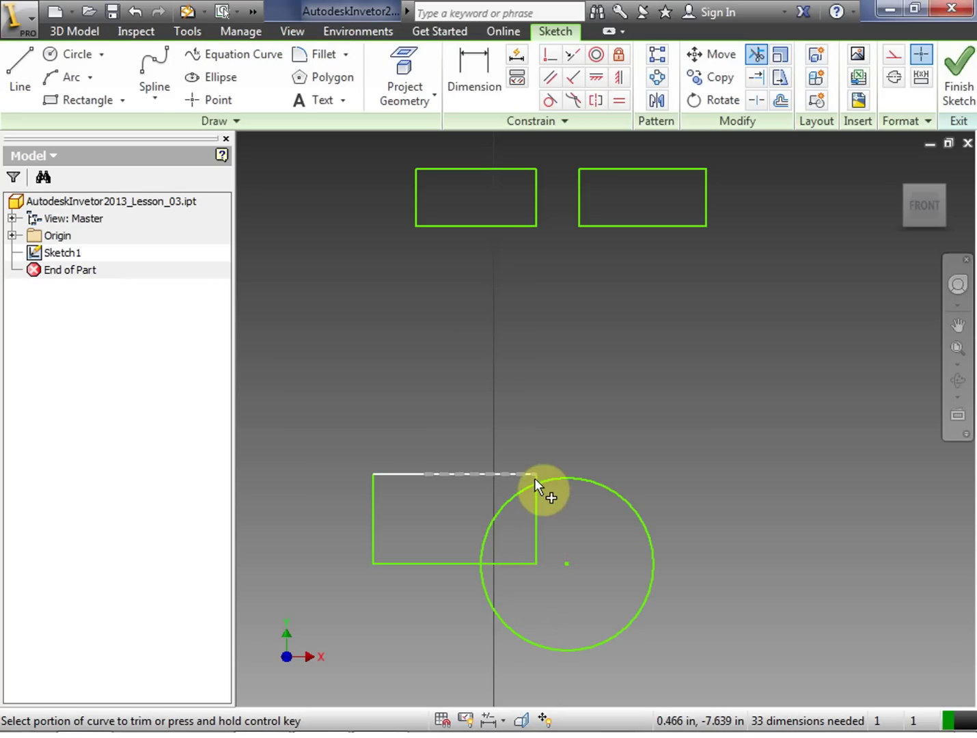
Step: Trim the rectangle's right and bottom edges inside the circle and the circle's outer part
{"action": "left_click", "coordinate": [535, 531]}
{"action": "left_click", "coordinate": [525, 563]}
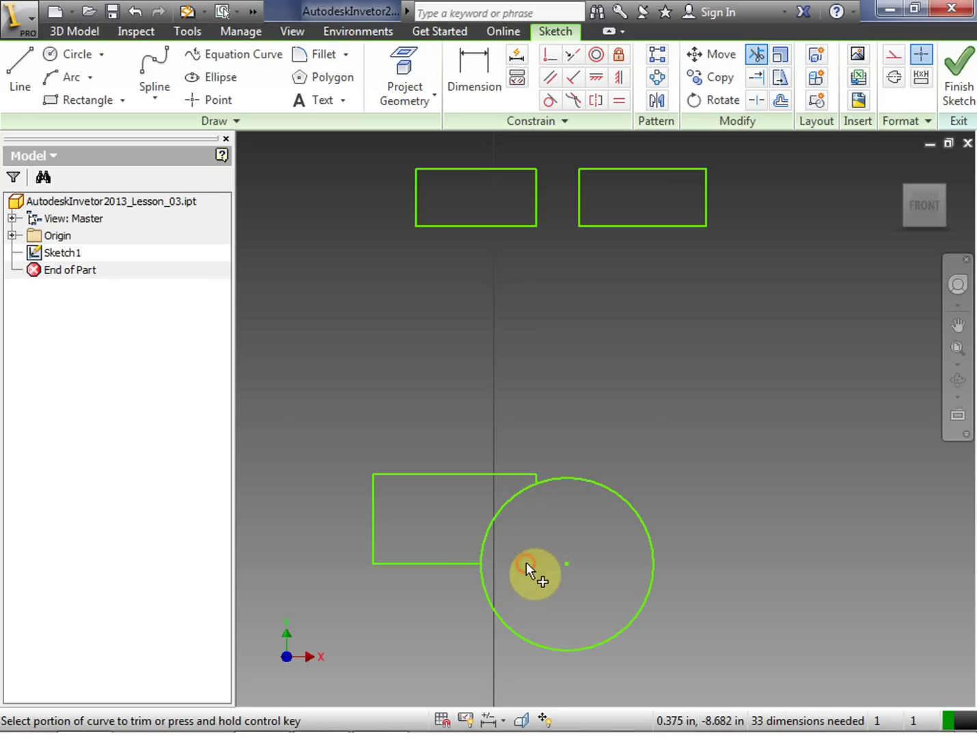
{"action": "left_click", "coordinate": [562, 480]}
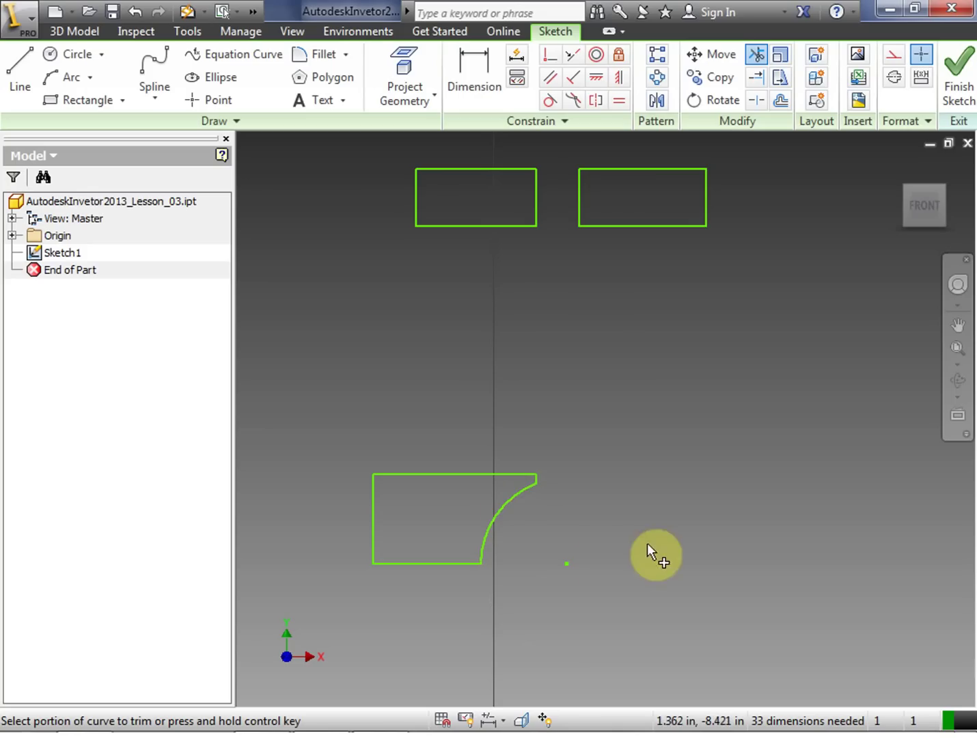
Step: Mirror the top line, arc, bottom and left lines about the short right edge
{"action": "left_click", "coordinate": [658, 102]}
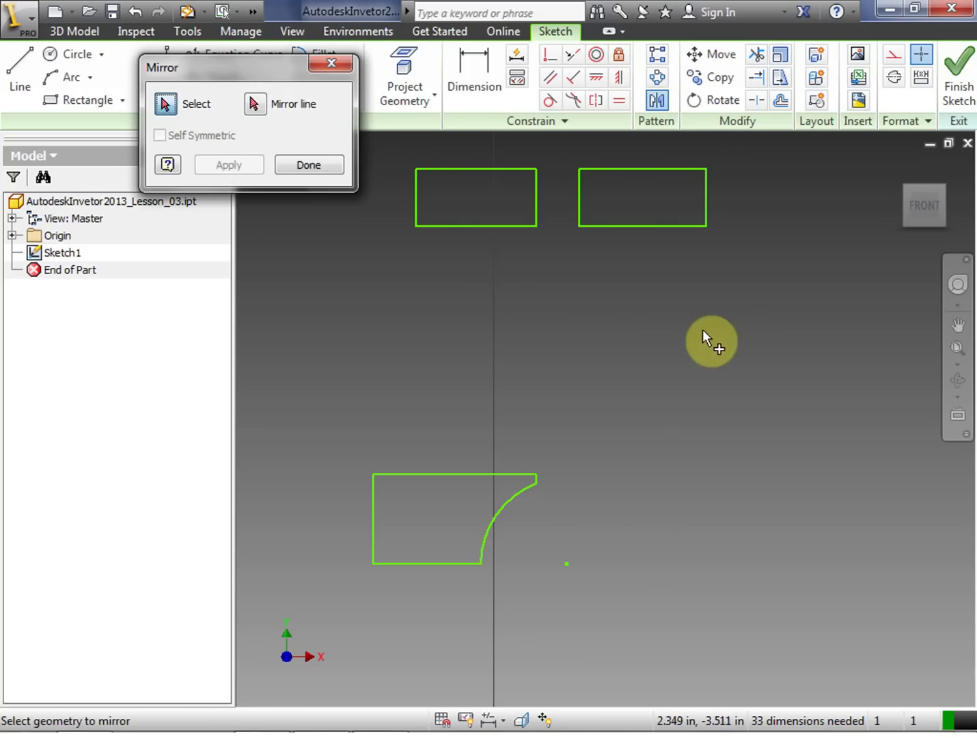
{"action": "left_click", "coordinate": [171, 108]}
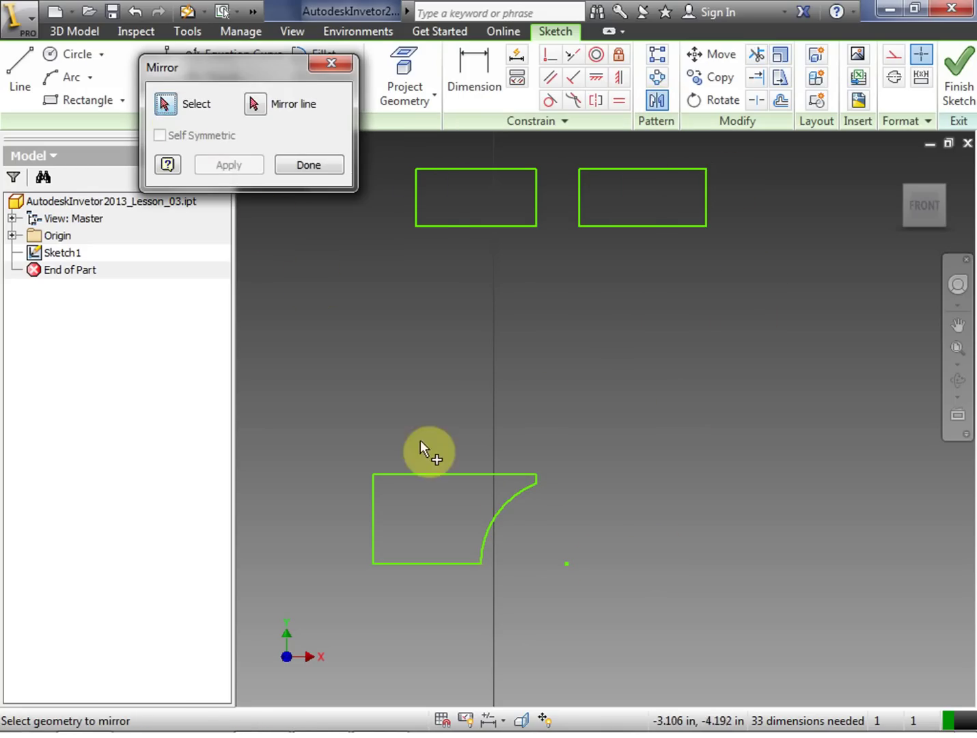
{"action": "left_click", "coordinate": [433, 472]}
{"action": "left_click", "coordinate": [486, 527]}
{"action": "left_click", "coordinate": [454, 564]}
{"action": "left_click", "coordinate": [374, 511]}
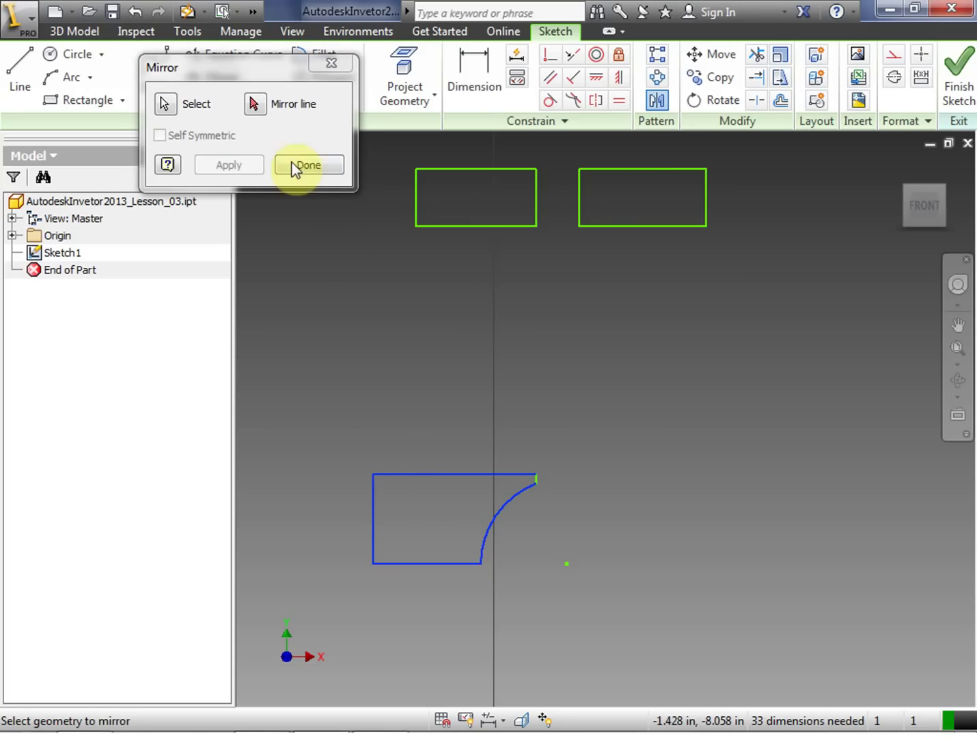
{"action": "left_click", "coordinate": [256, 104]}
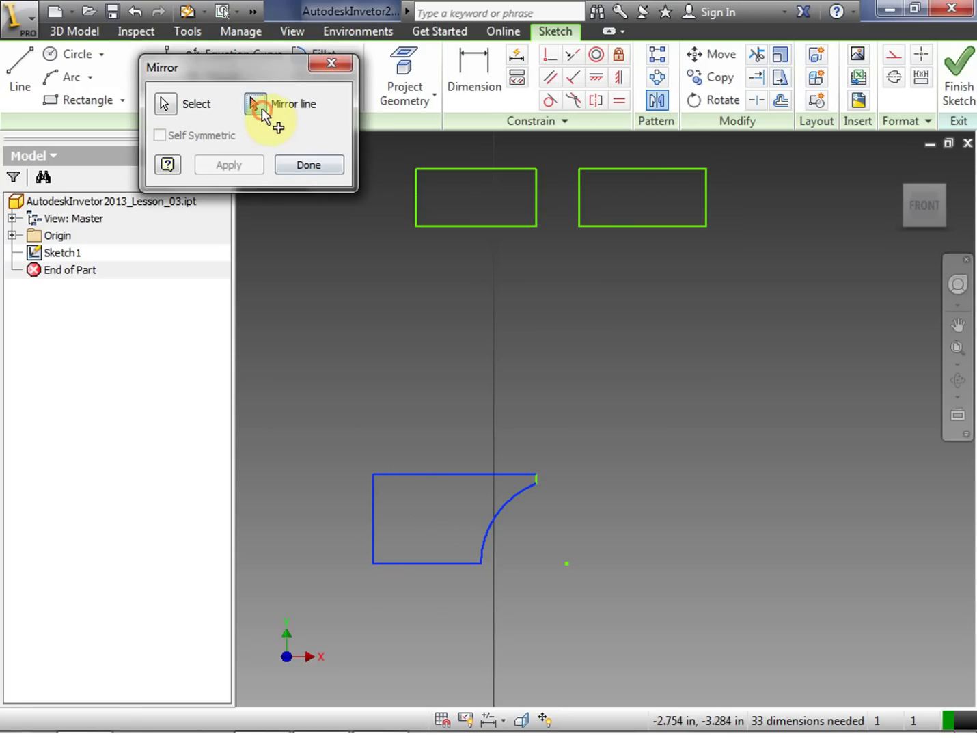
{"action": "left_click", "coordinate": [538, 478]}
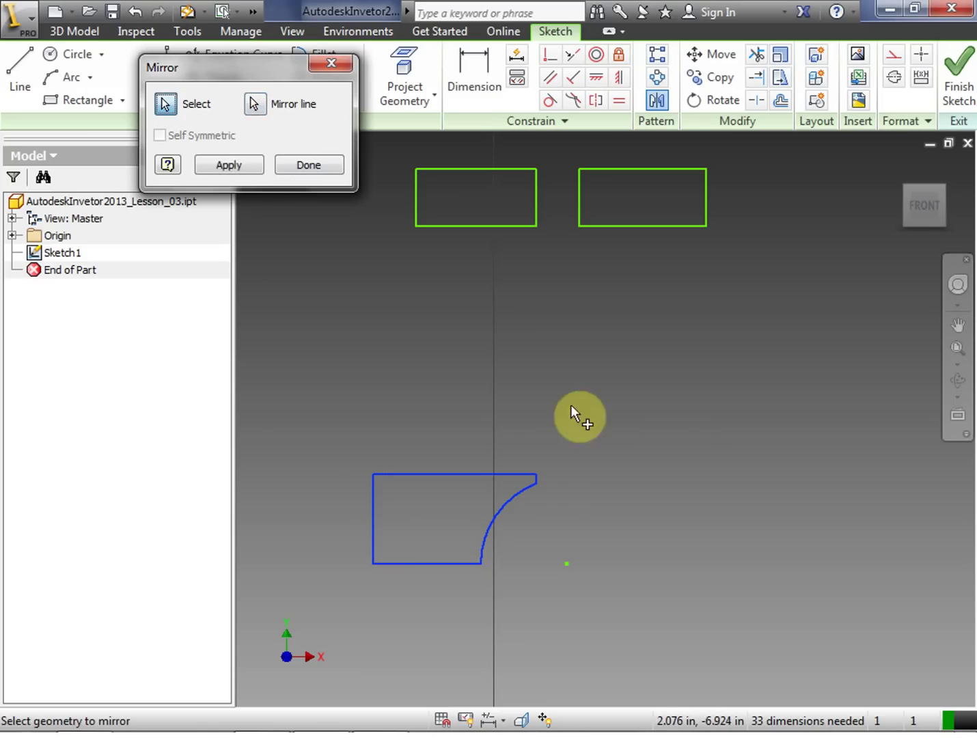
{"action": "left_click", "coordinate": [232, 166]}
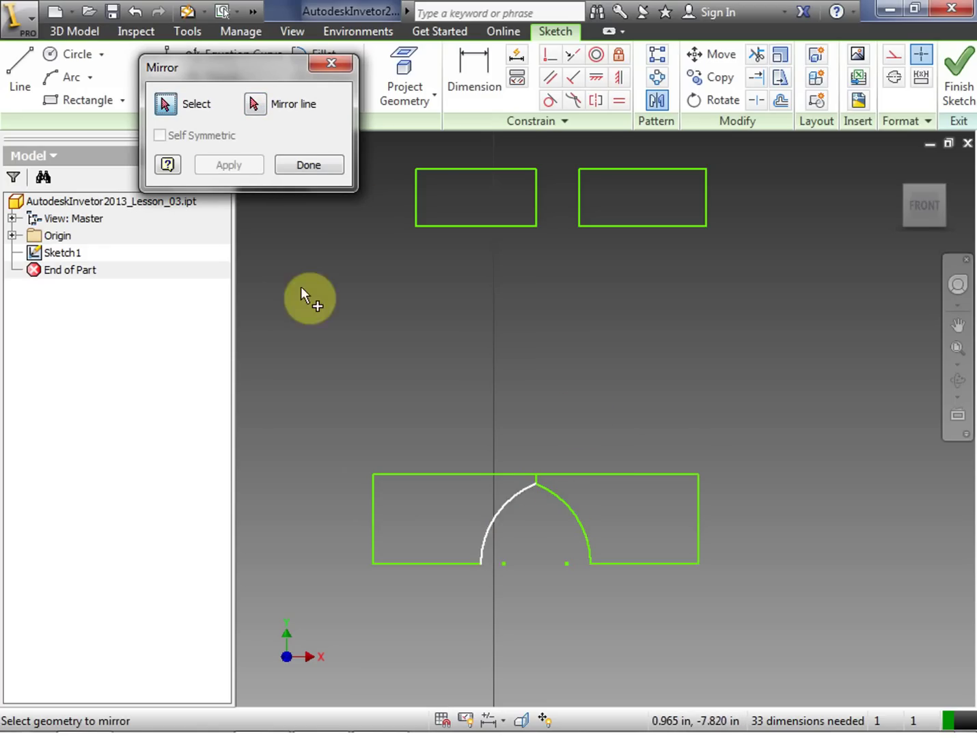
{"action": "left_click", "coordinate": [308, 167]}
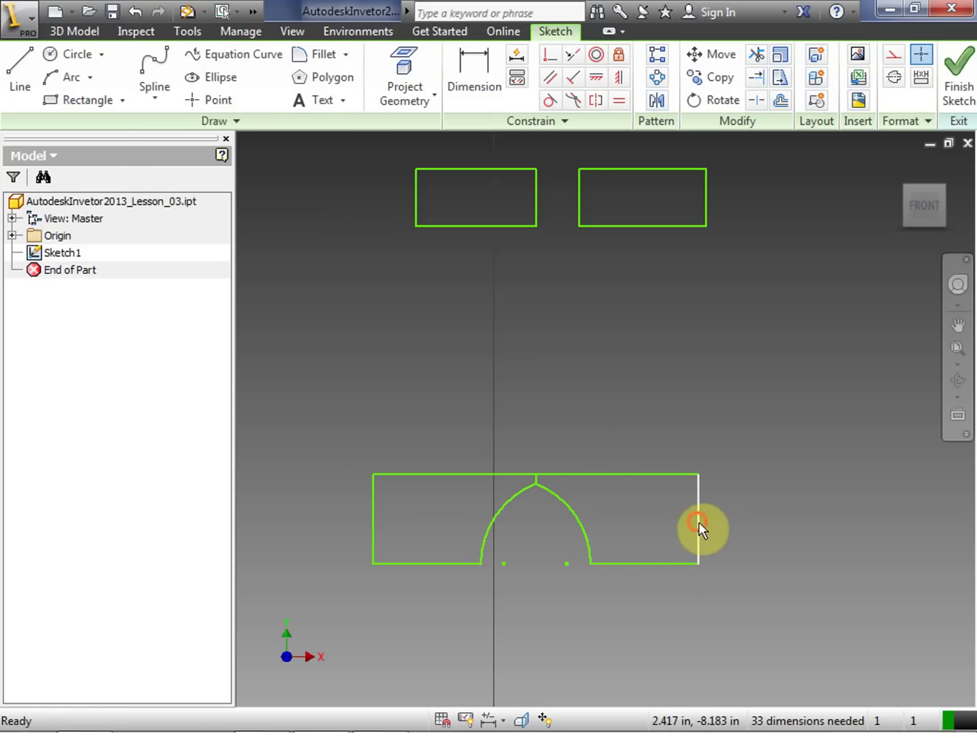
Step: Drag the outer right edge and right arc inward so both mirrored halves narrow together
{"action": "mouse_move", "coordinate": [694, 524]}
{"action": "left_mouse_down"}
{"action": "mouse_move", "coordinate": [659, 525]}
{"action": "mouse_move", "coordinate": [683, 524]}
{"action": "left_mouse_up"}
{"action": "mouse_move", "coordinate": [557, 506]}
{"action": "left_mouse_down"}
{"action": "mouse_move", "coordinate": [548, 535]}
{"action": "mouse_move", "coordinate": [564, 502]}
{"action": "left_mouse_up"}
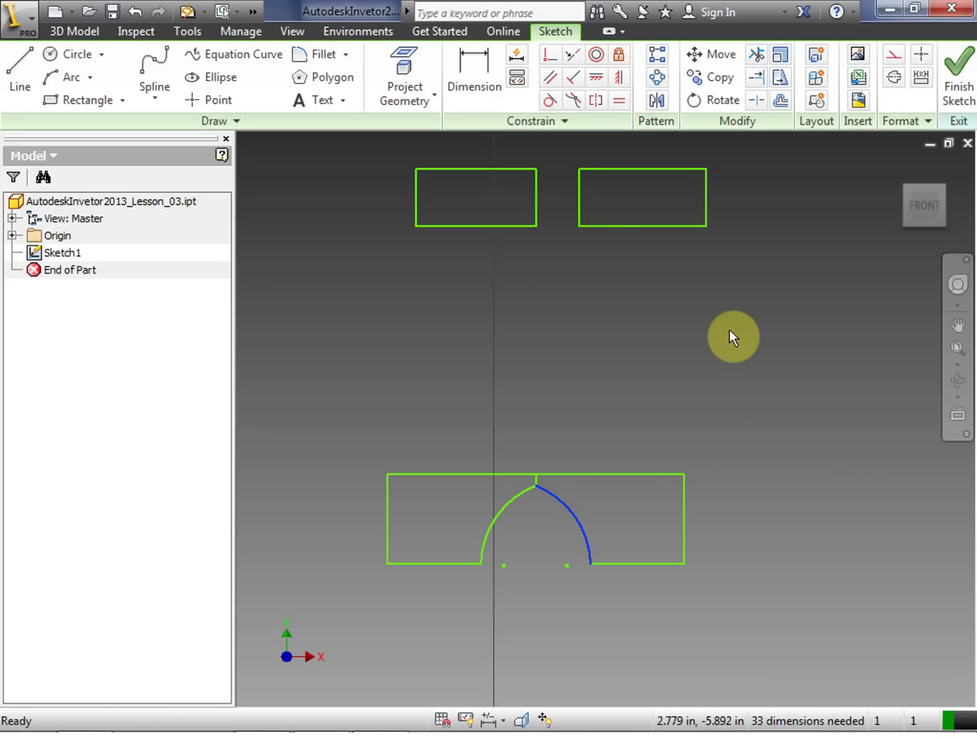
{"action": "left_click", "coordinate": [740, 349]}
{"action": "left_click", "coordinate": [956, 327]}
{"action": "mouse_move", "coordinate": [772, 338]}
{"action": "left_mouse_down"}
{"action": "mouse_move", "coordinate": [777, 563]}
{"action": "mouse_move", "coordinate": [779, 393]}
{"action": "mouse_move", "coordinate": [786, 408]}
{"action": "left_mouse_up"}
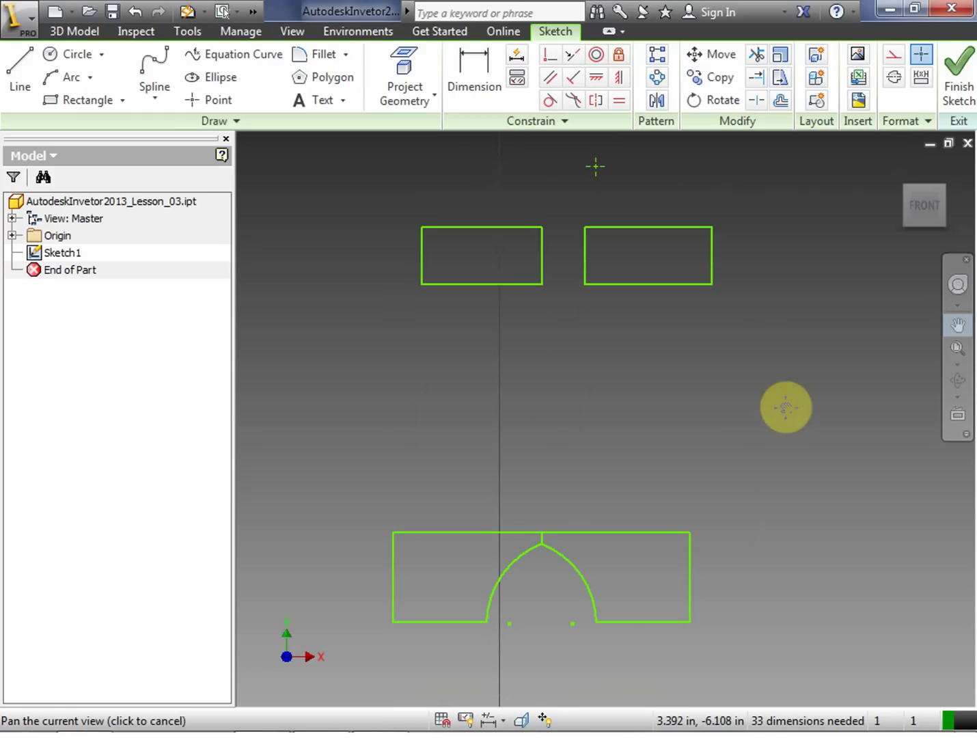